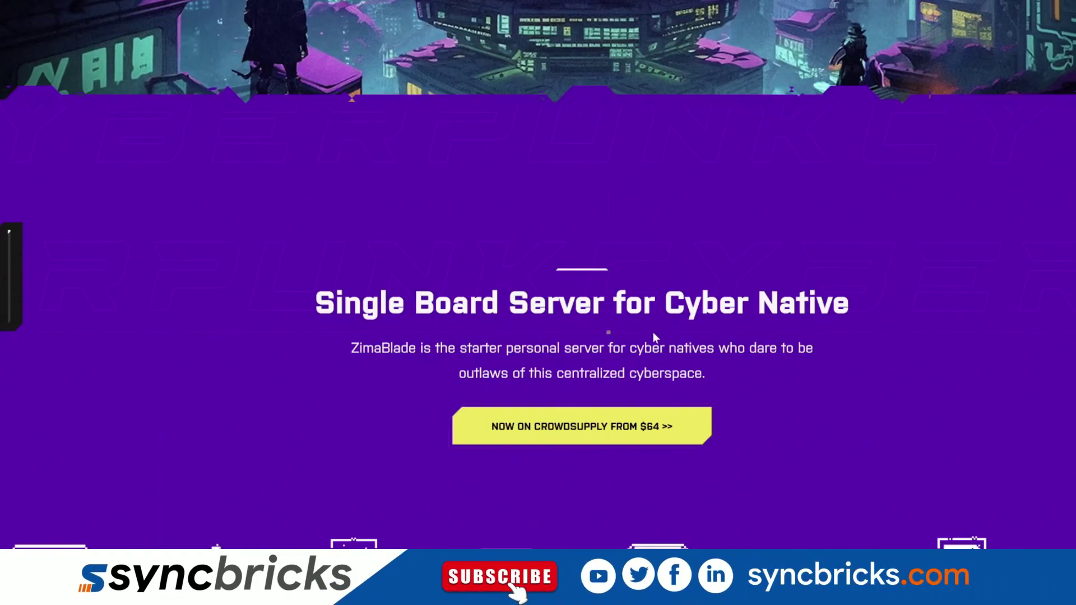
pyautogui.scroll(-5, 668, 336)
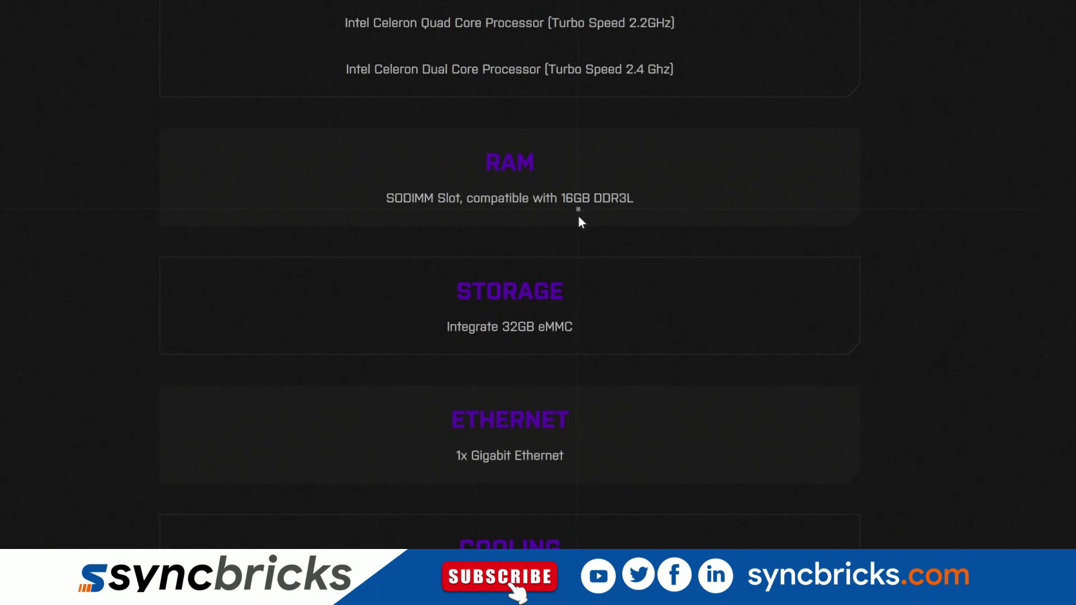
pyautogui.scroll(-3, 516, 172)
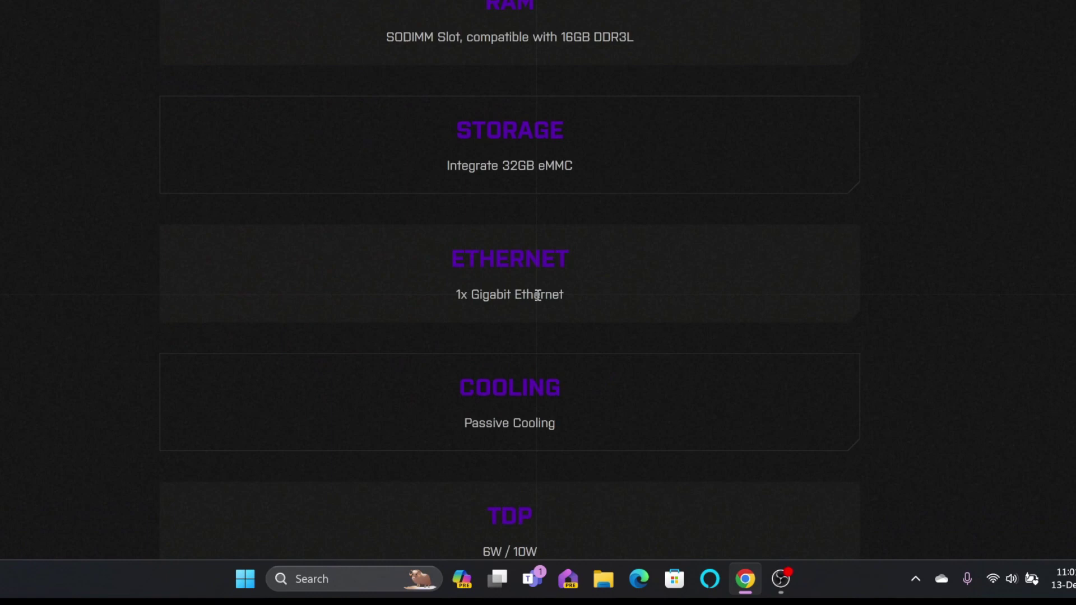
# Scroll the ZimaBlade specifications to the Gallery, highlighting the PORTS lines and dimensions
pyautogui.scroll(-2, 575, 332)
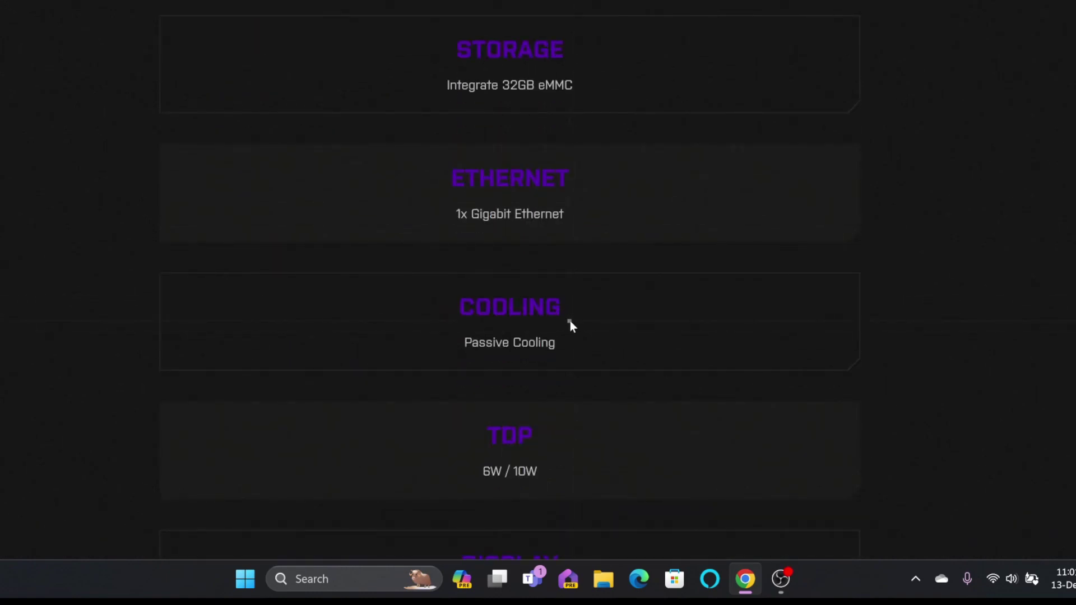
pyautogui.scroll(-4, 550, 323)
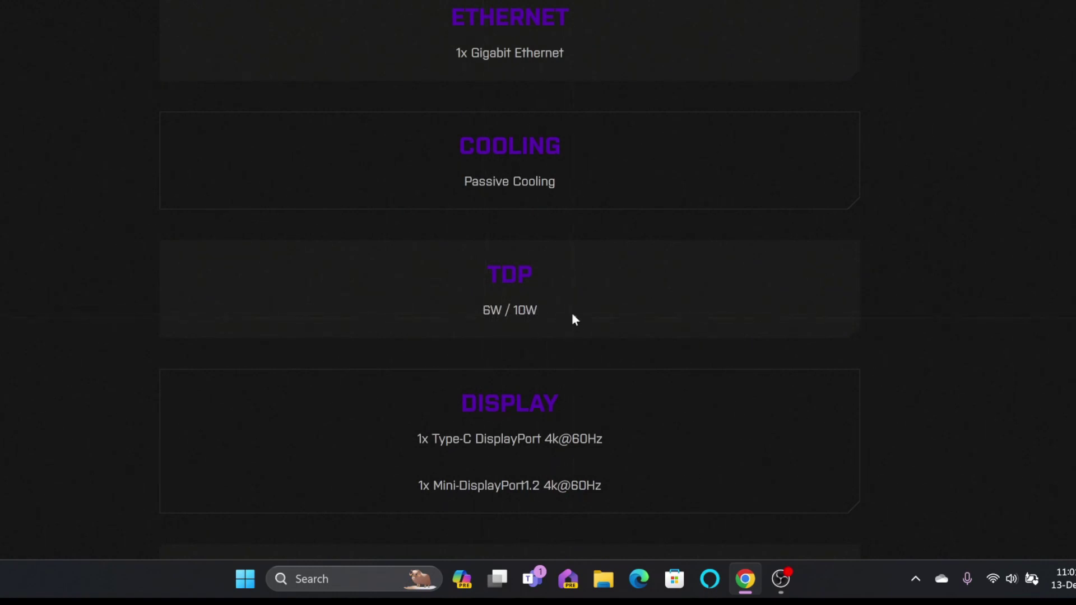
pyautogui.scroll(-4, 564, 291)
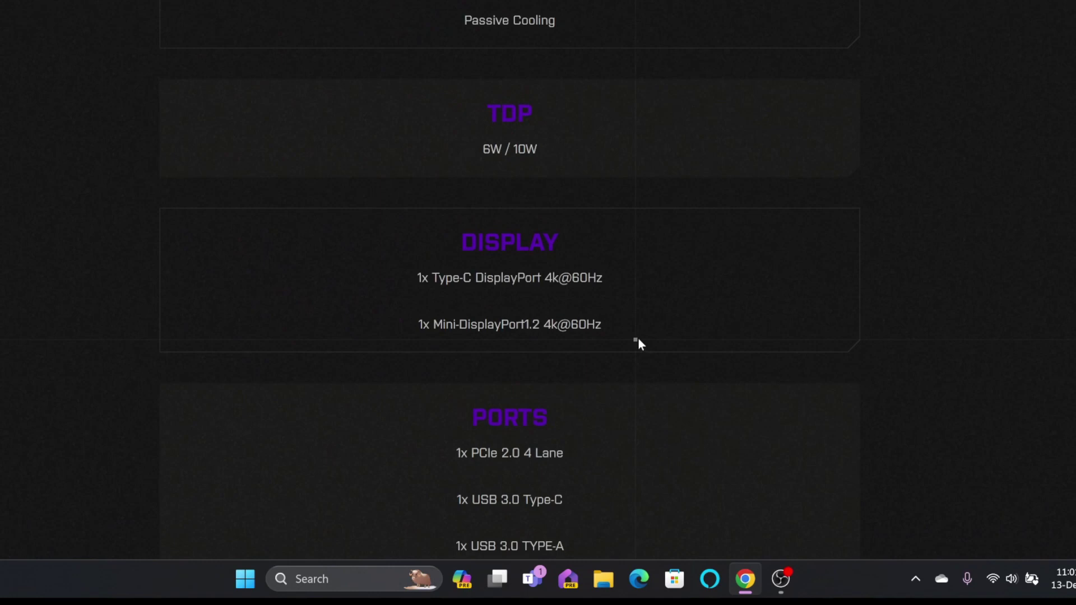
pyautogui.scroll(-3, 639, 341)
pyautogui.moveTo(461, 292); pyautogui.dragTo(645, 400)
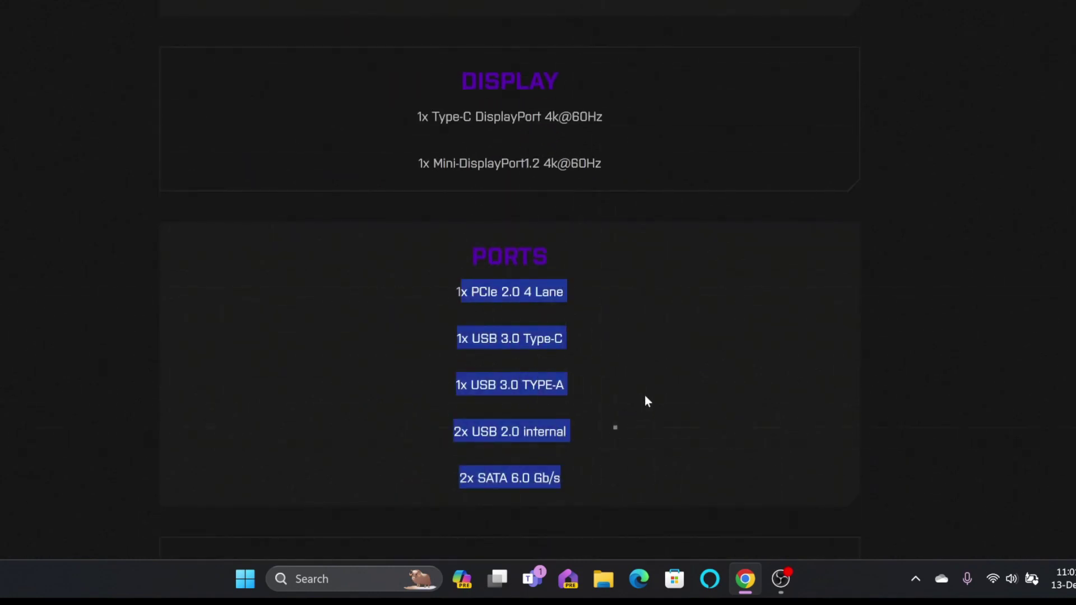
pyautogui.scroll(-12, 647, 400)
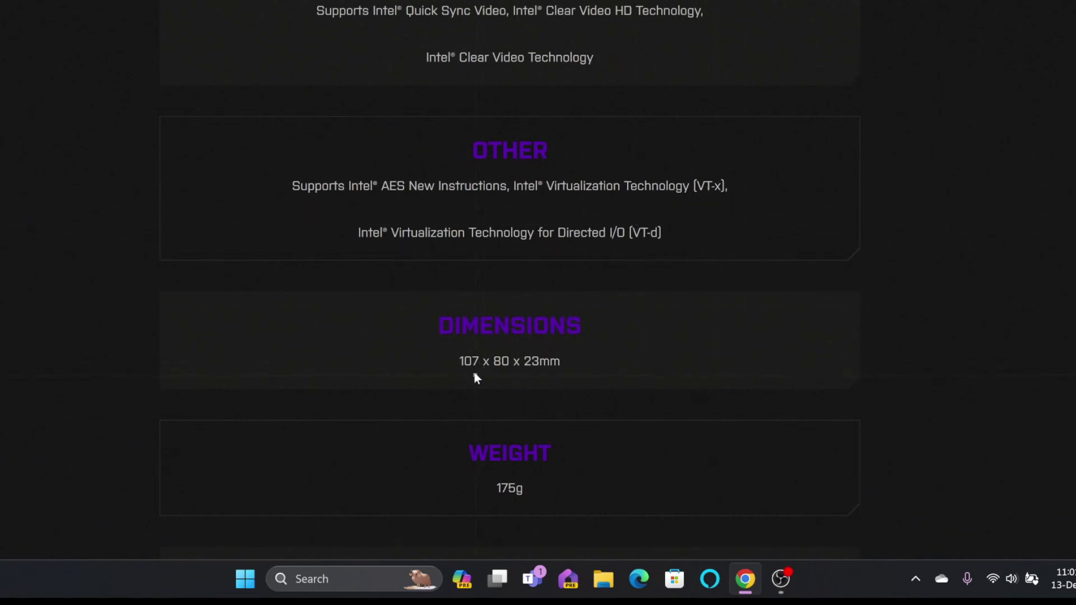
pyautogui.moveTo(459, 361); pyautogui.dragTo(560, 363)
pyautogui.scroll(-3, 548, 370)
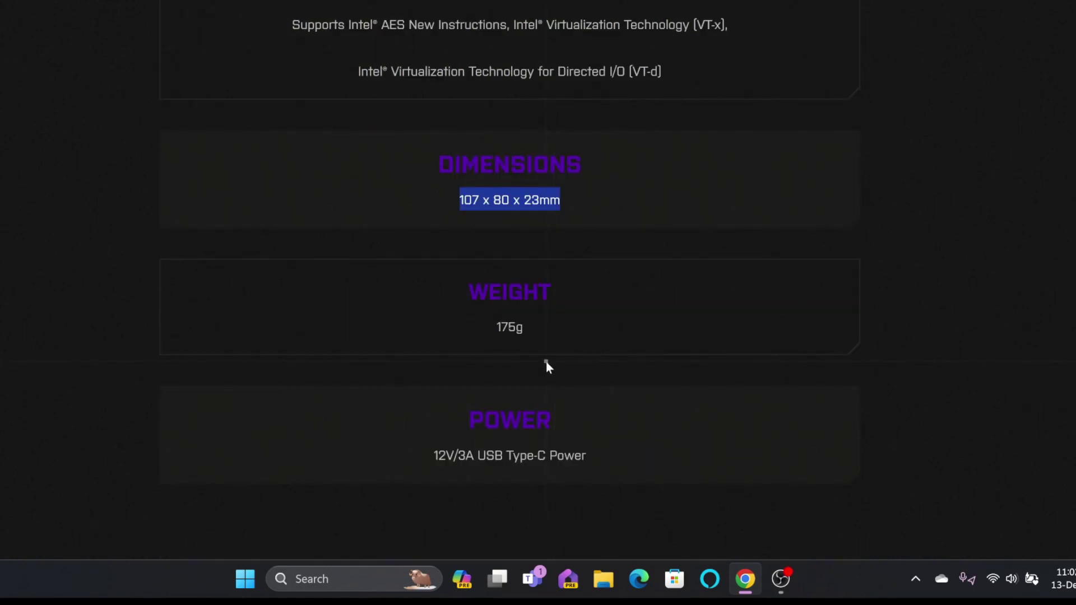
pyautogui.scroll(-10, 546, 345)
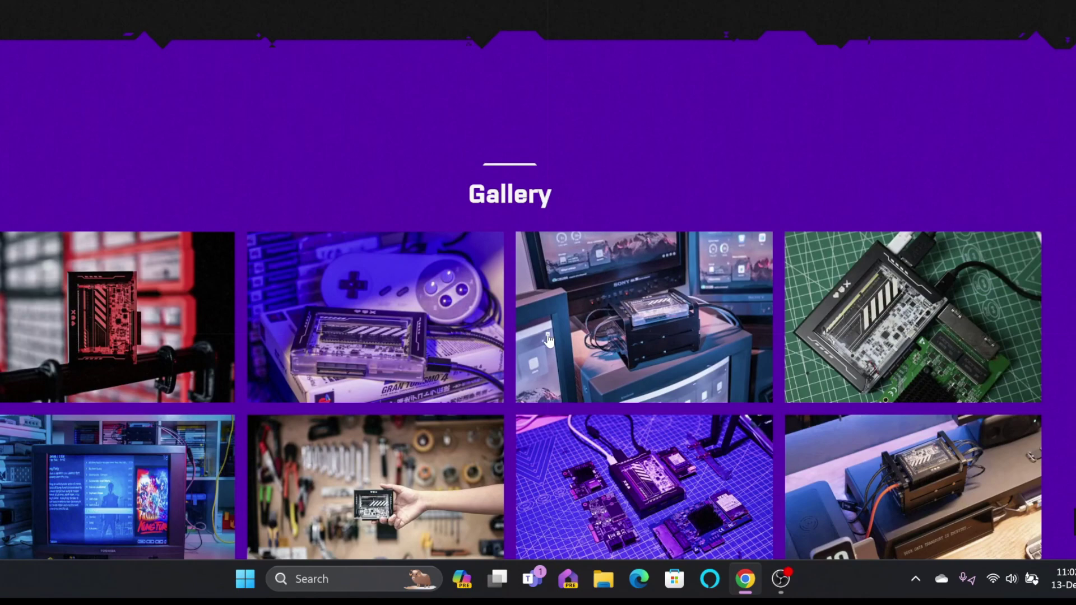
# Open the Crowd Supply ZimaBlade page and highlight the ZimaBlade 3760 and quad-core titles
pyautogui.scroll(-3, 547, 335)
pyautogui.scroll(15, 538, 303)
pyautogui.click(1044, 10)
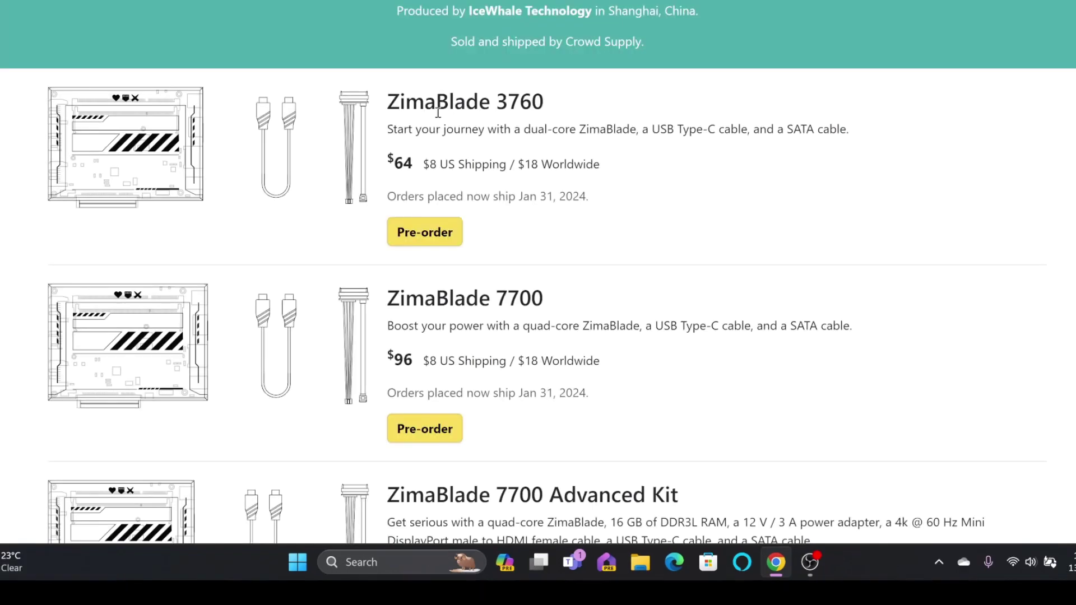
pyautogui.moveTo(391, 96); pyautogui.dragTo(552, 107)
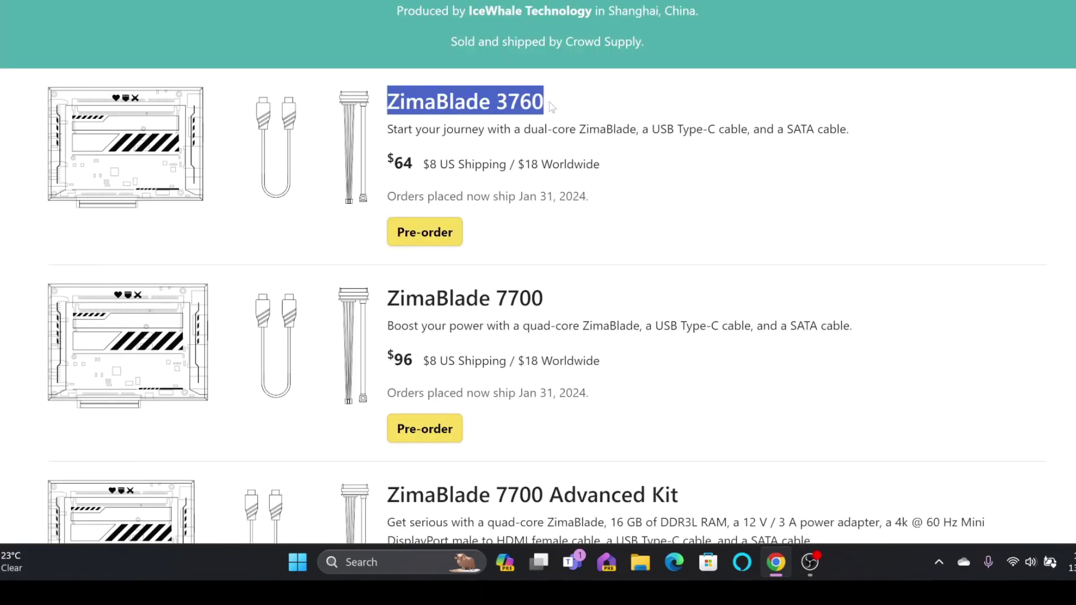
pyautogui.click(508, 112)
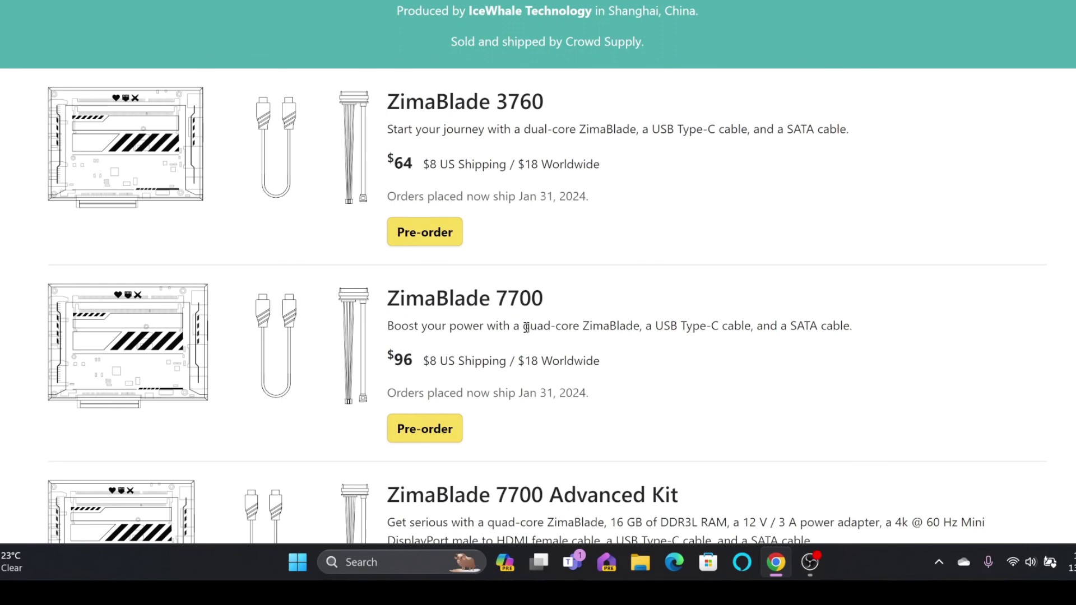
pyautogui.moveTo(526, 327); pyautogui.dragTo(650, 327)
pyautogui.click(650, 327)
# Scroll the pricing tiers and highlight the 12-Core 48 GB Cluster at $392
pyautogui.scroll(-5, 464, 190)
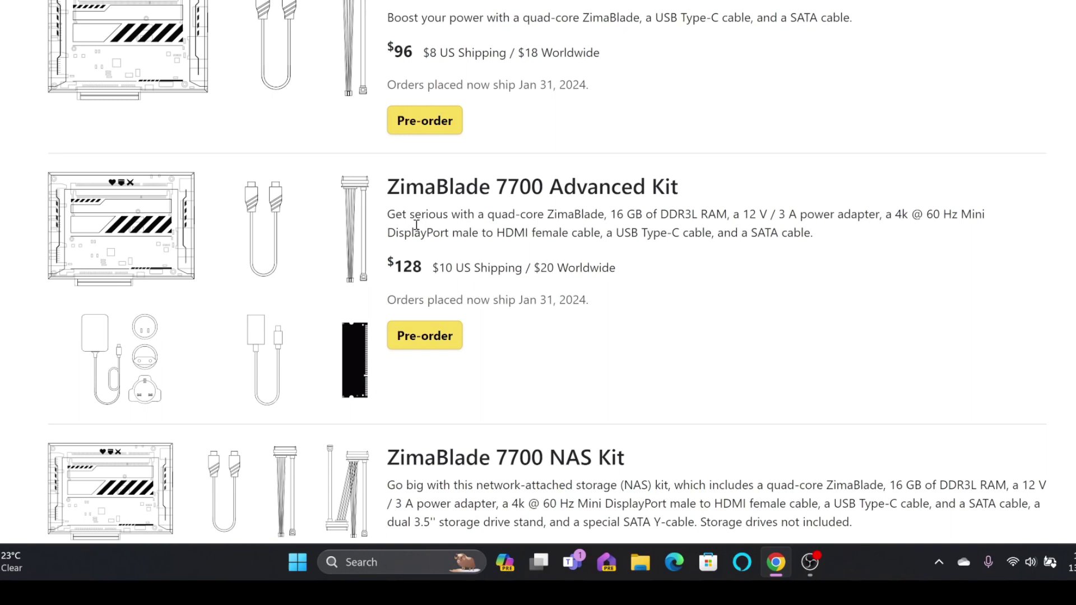
pyautogui.scroll(7, 314, 140)
pyautogui.scroll(-12, 317, 134)
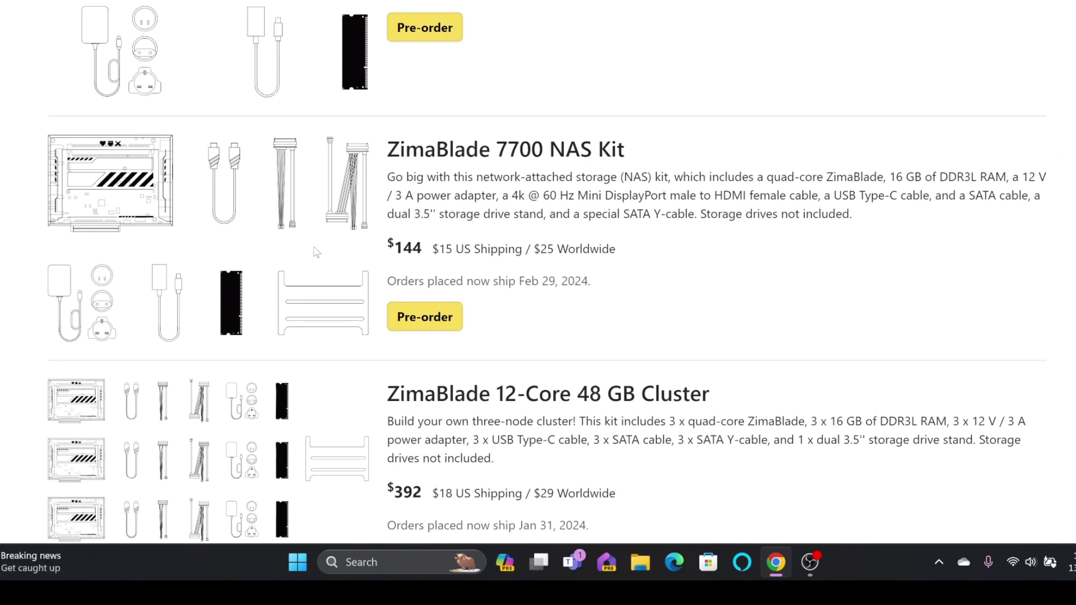
pyautogui.scroll(-1, 367, 247)
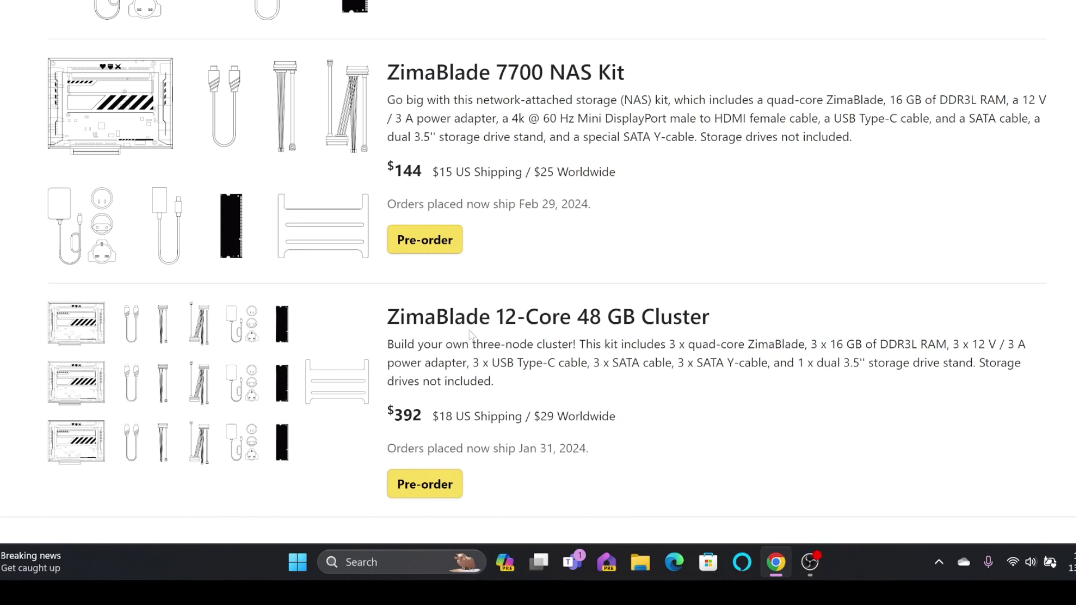
pyautogui.moveTo(391, 311); pyautogui.dragTo(667, 445)
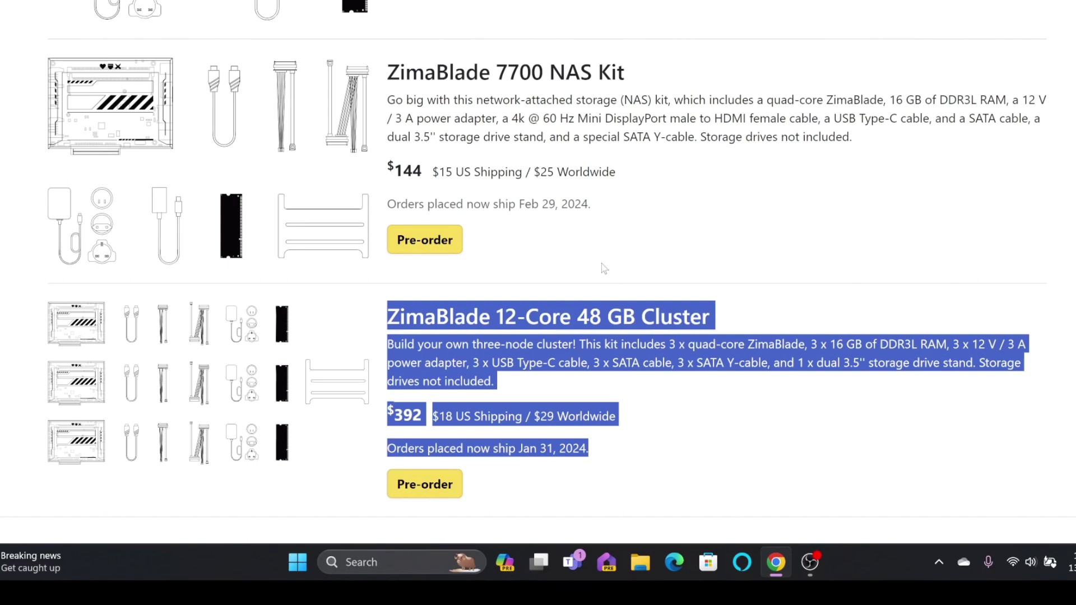
pyautogui.scroll(-3, 601, 263)
pyautogui.scroll(-15, 590, 282)
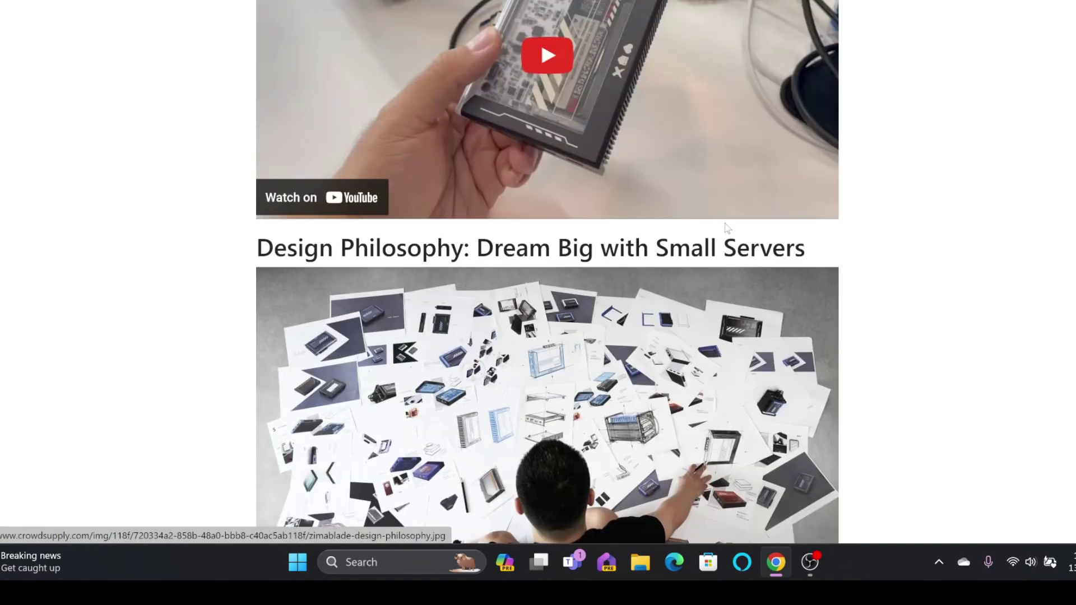
# Scroll back up past Design Philosophy to the CasaOS and Built-In App Store sections
pyautogui.scroll(10, 726, 228)
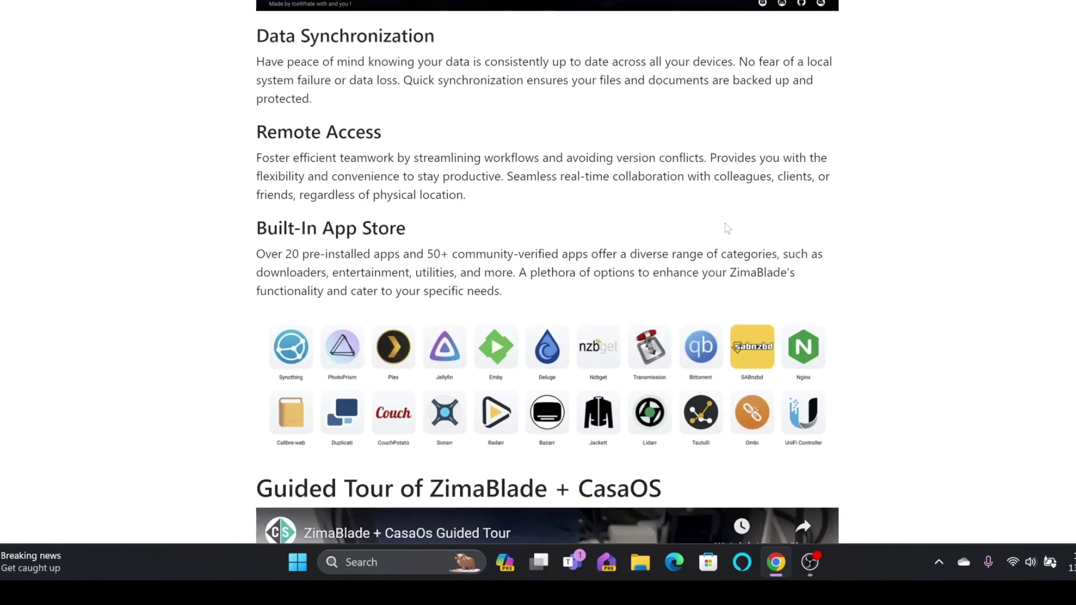
pyautogui.scroll(8, 726, 228)
pyautogui.scroll(12, 725, 230)
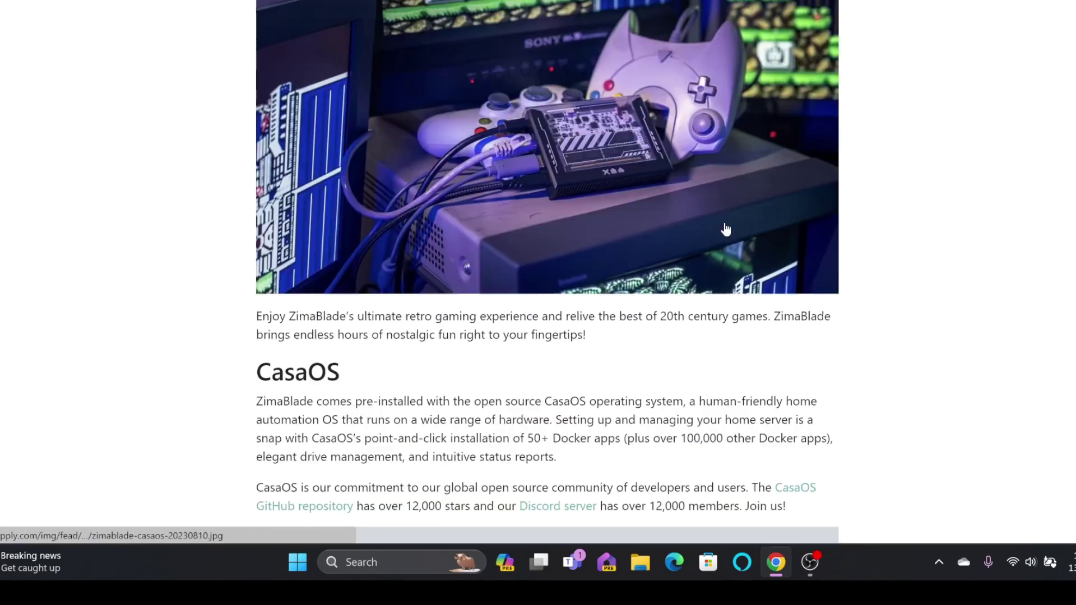
pyautogui.scroll(-12, 722, 231)
pyautogui.scroll(-6, 717, 234)
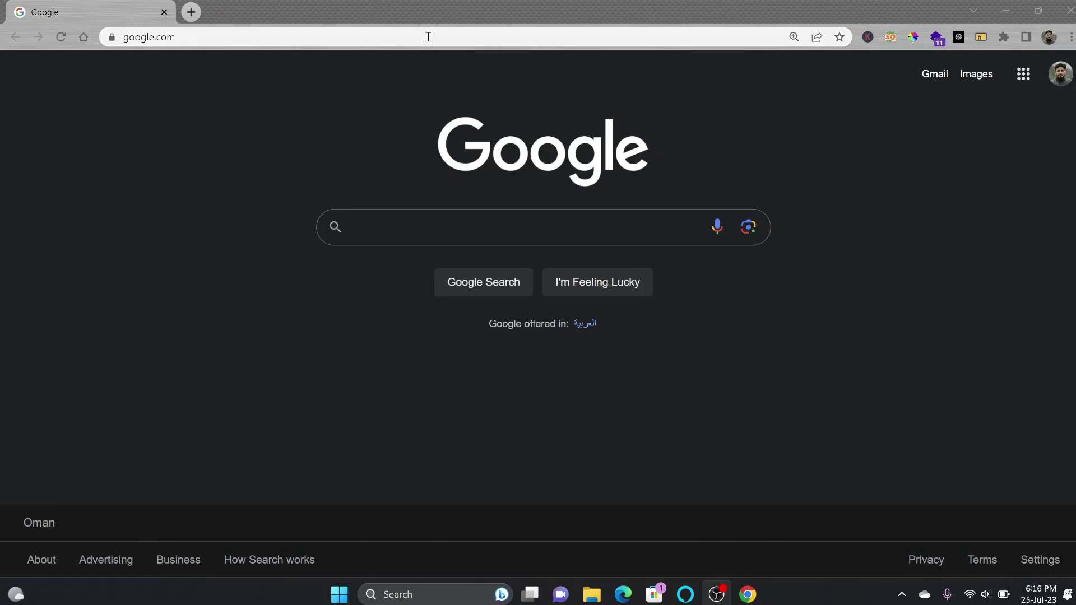
# Open casaos.local and log in with the account username and password
pyautogui.click(428, 36)
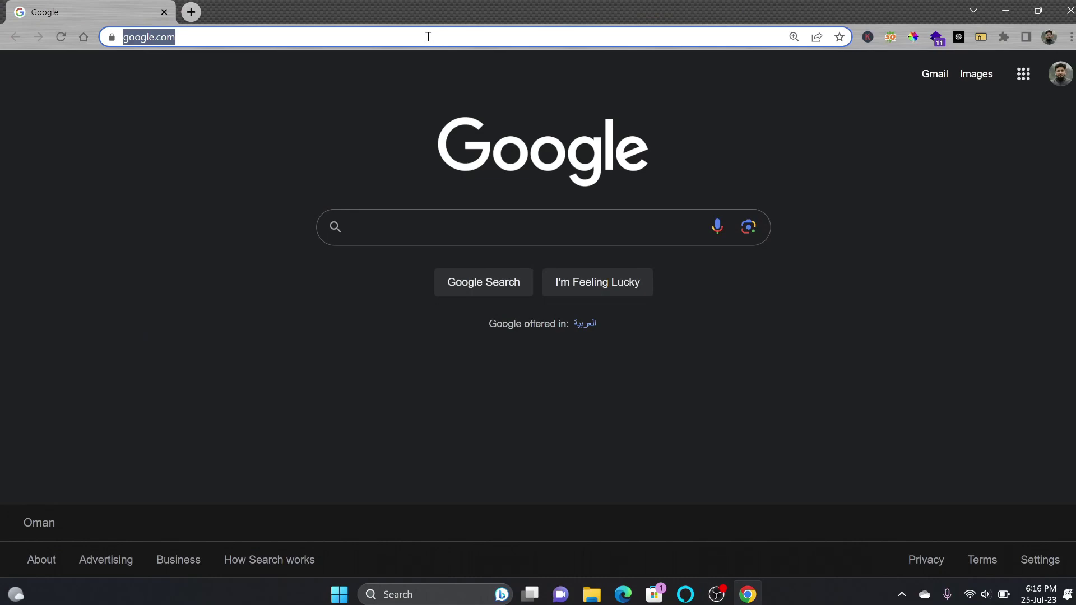
pyautogui.write('casaos.local')
pyautogui.press('Return')
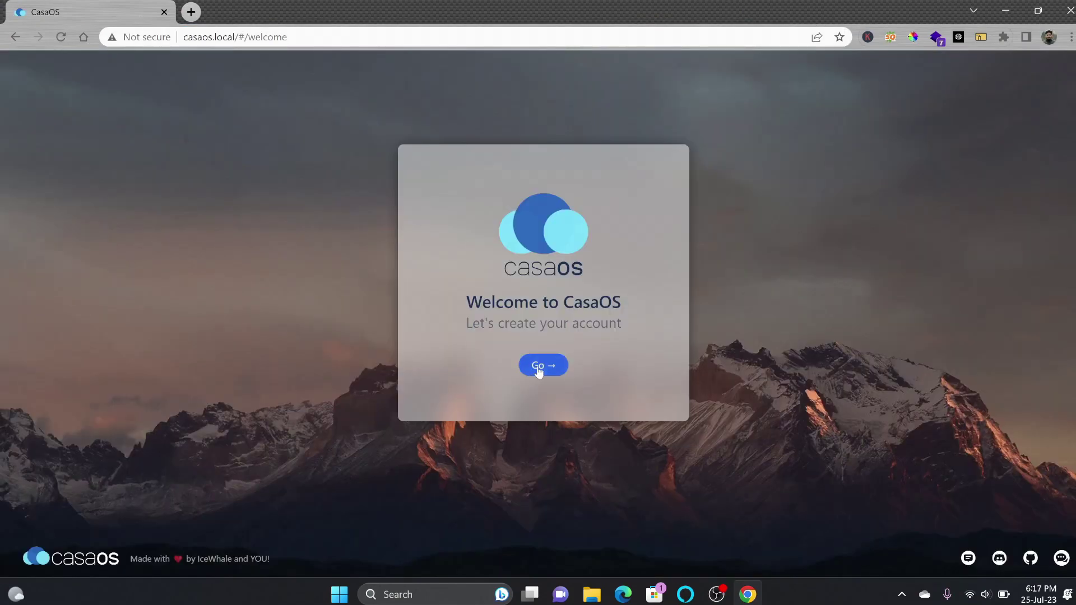
pyautogui.click(538, 367)
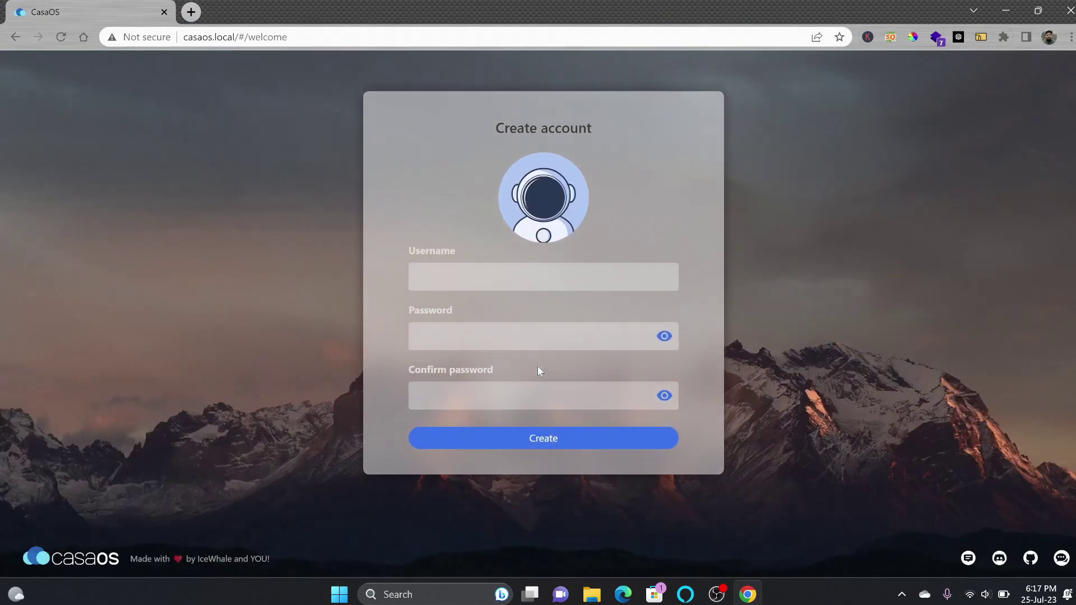
pyautogui.write('amjid')
pyautogui.press('Tab')
pyautogui.write('••••••••')
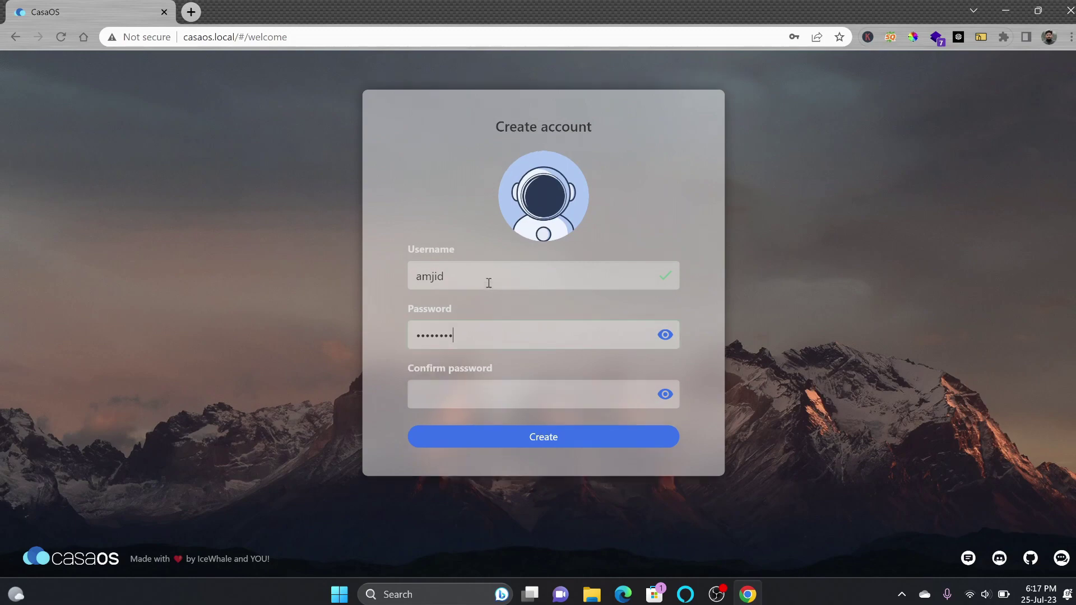
pyautogui.click(535, 445)
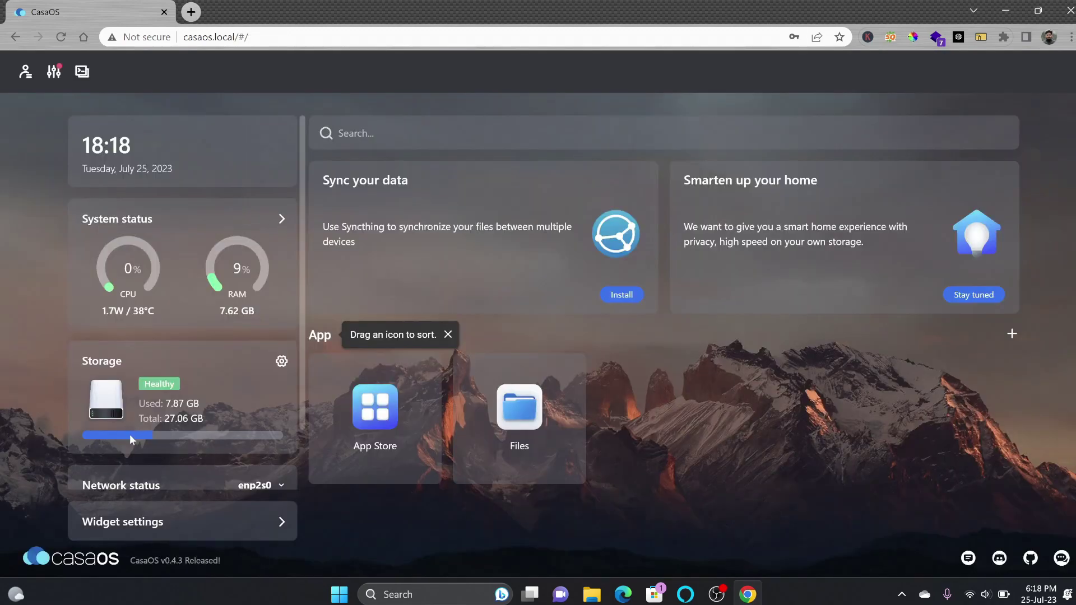
# Update CasaOS from v0.4.1 to v0.4.4 in Settings, sign back in, and read the changelog
pyautogui.click(129, 434)
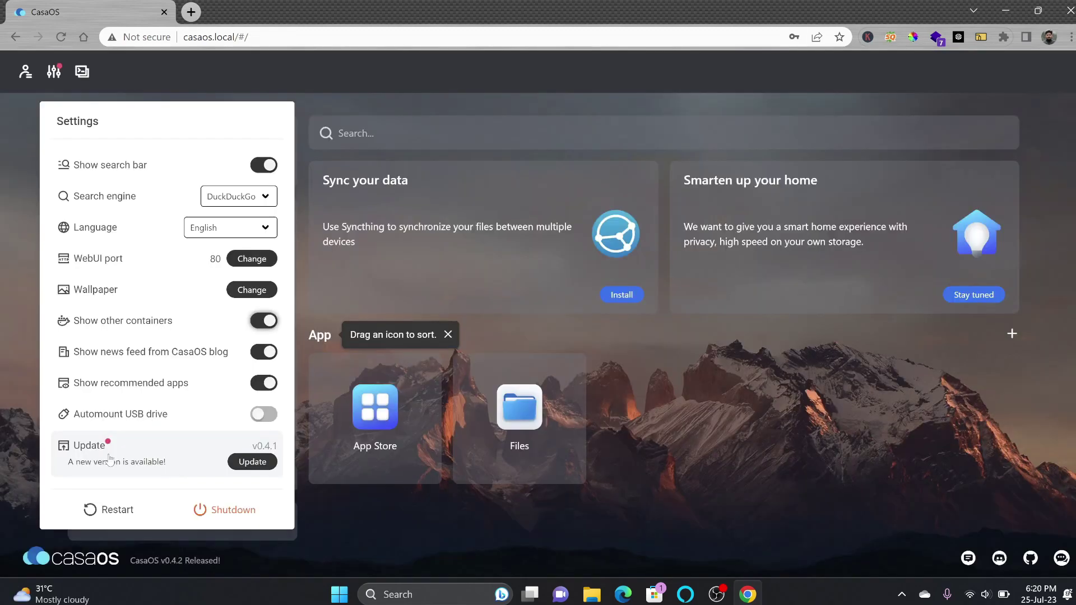
pyautogui.click(249, 465)
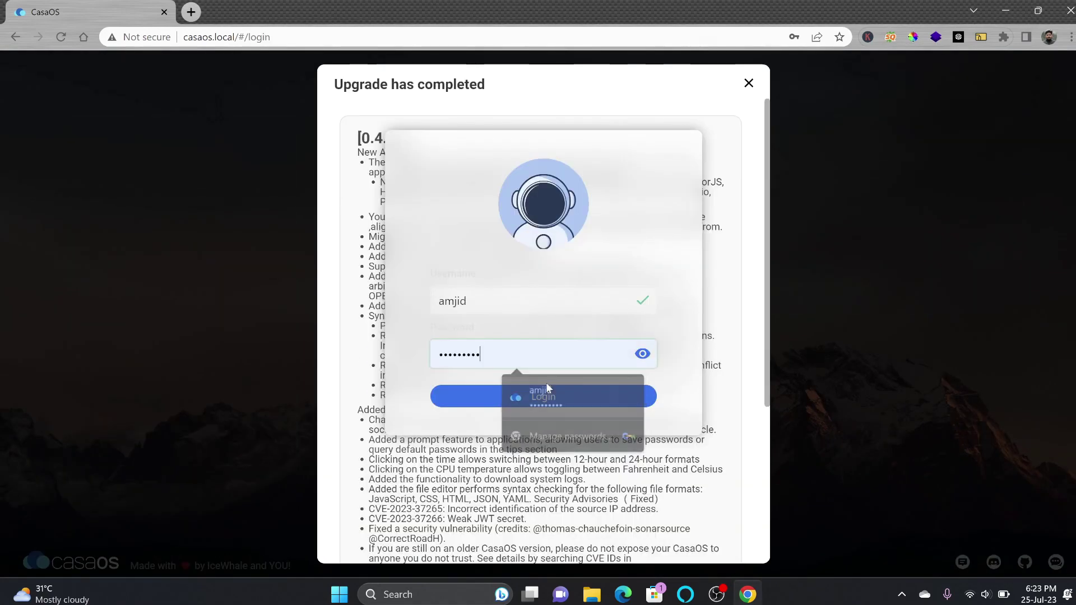
pyautogui.click(547, 386)
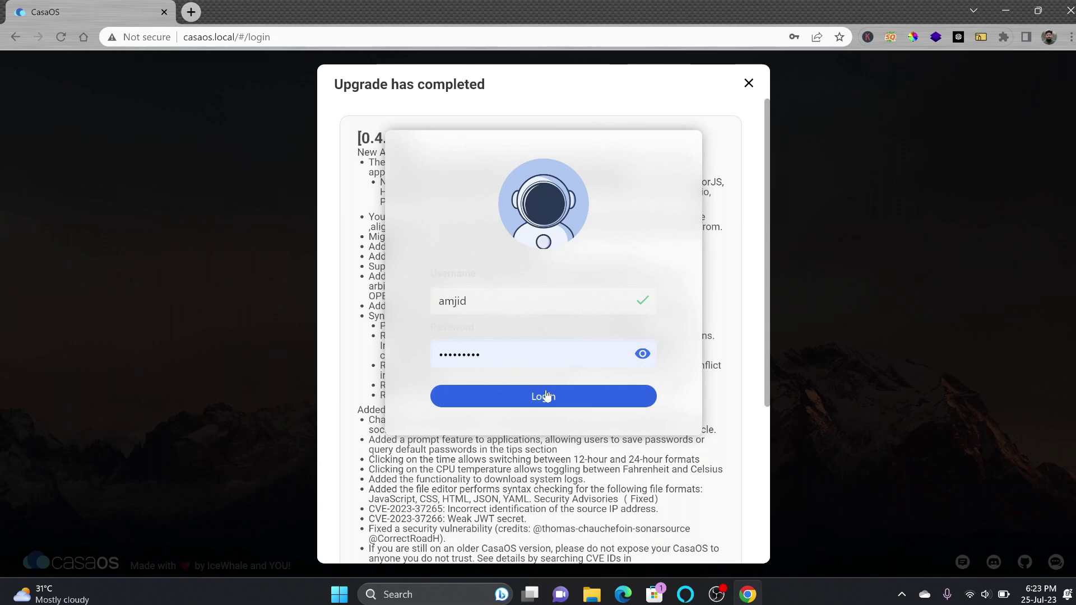
pyautogui.click(547, 386)
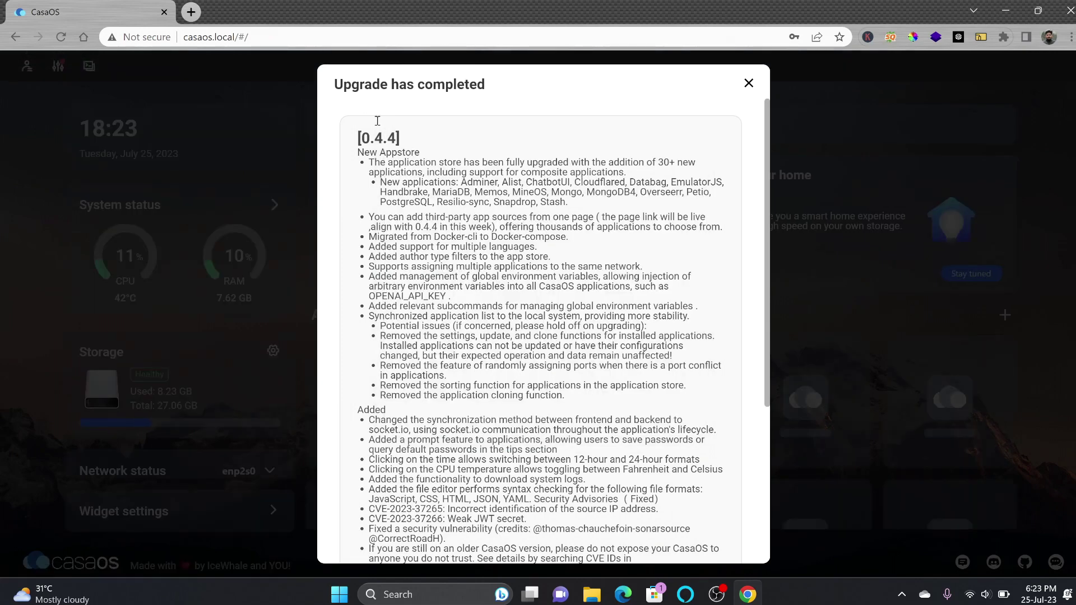
pyautogui.scroll(-5, 487, 215)
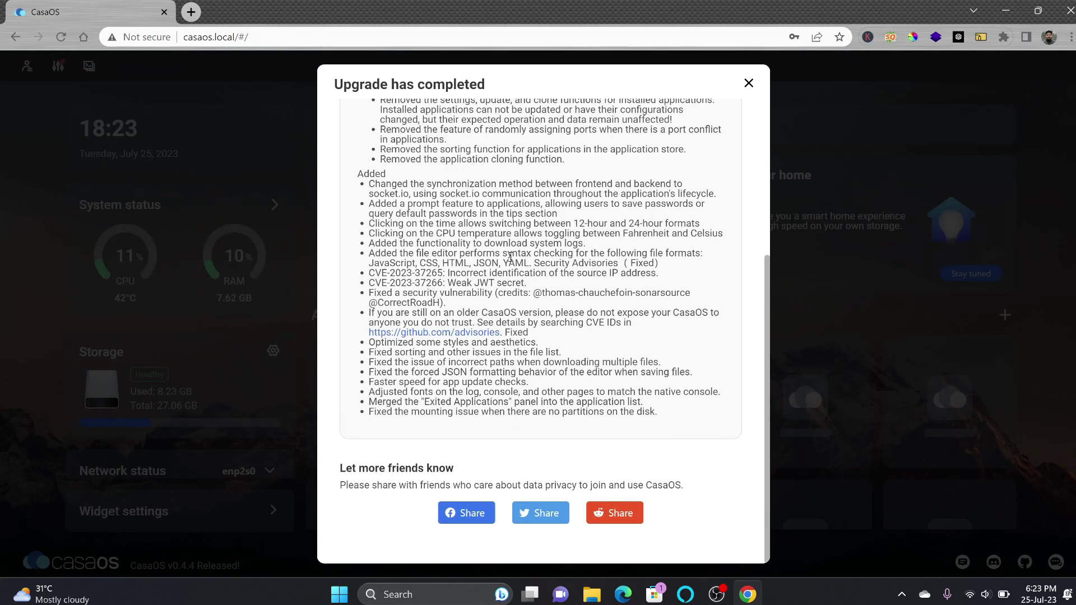
# Dismiss the release notes, connect to the built-in terminal on port 22, and run lsblk
pyautogui.click(749, 83)
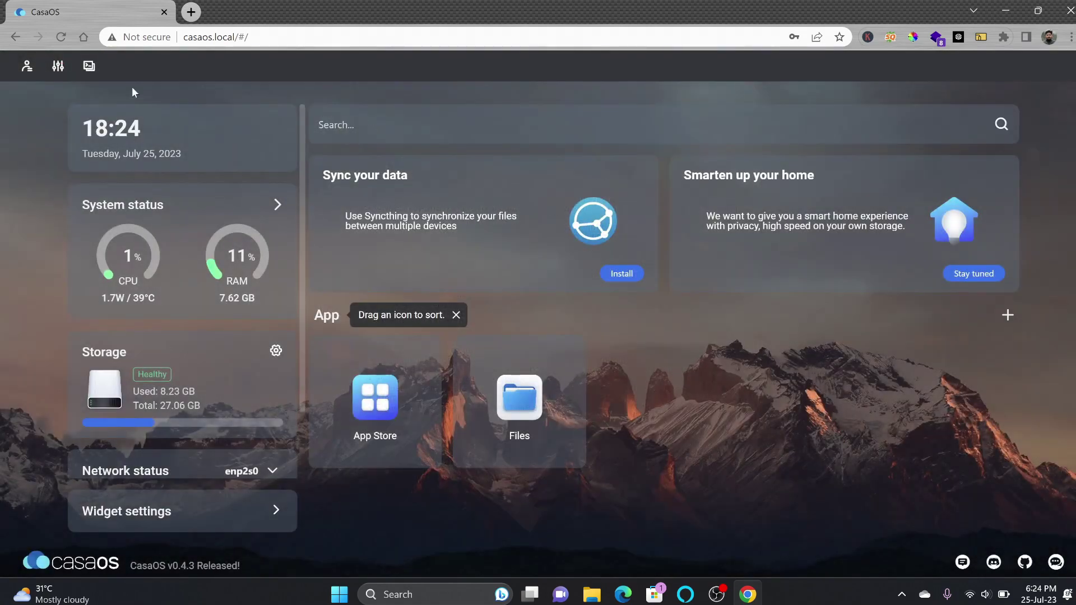
pyautogui.click(89, 66)
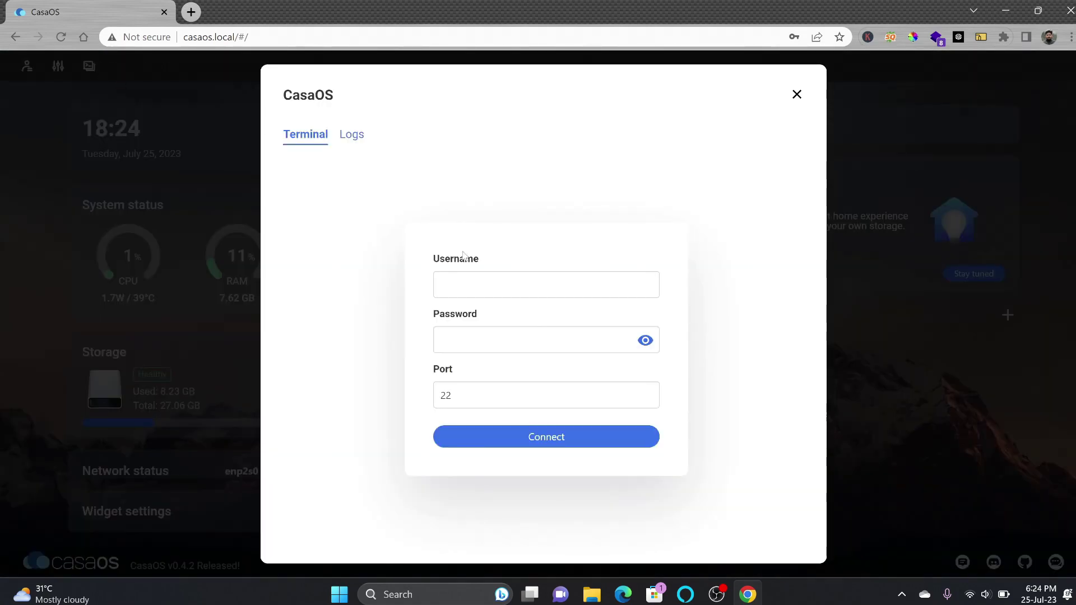
pyautogui.click(493, 287)
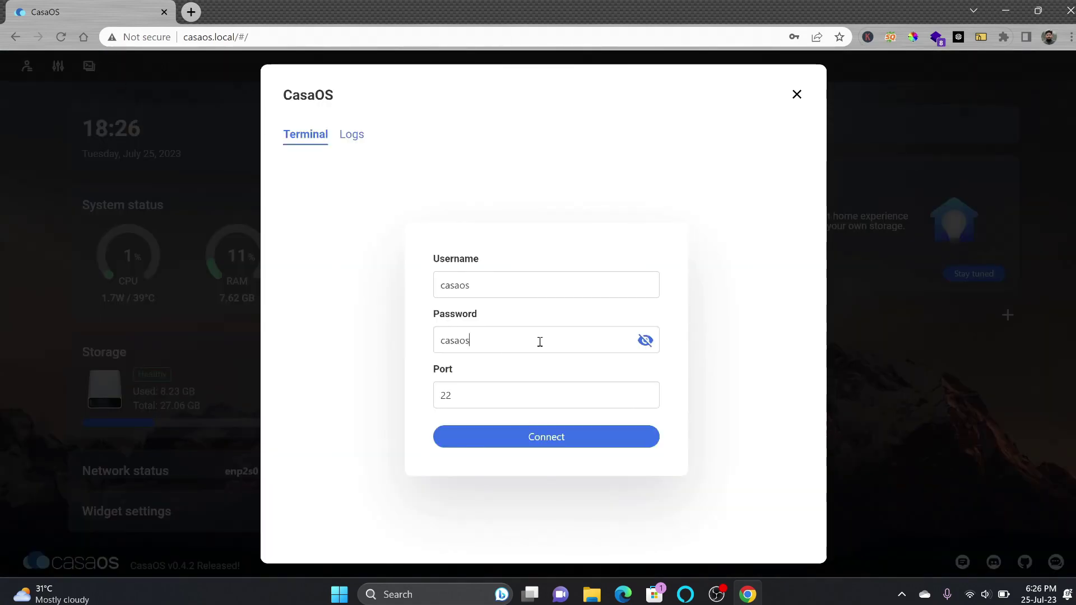
pyautogui.click(514, 436)
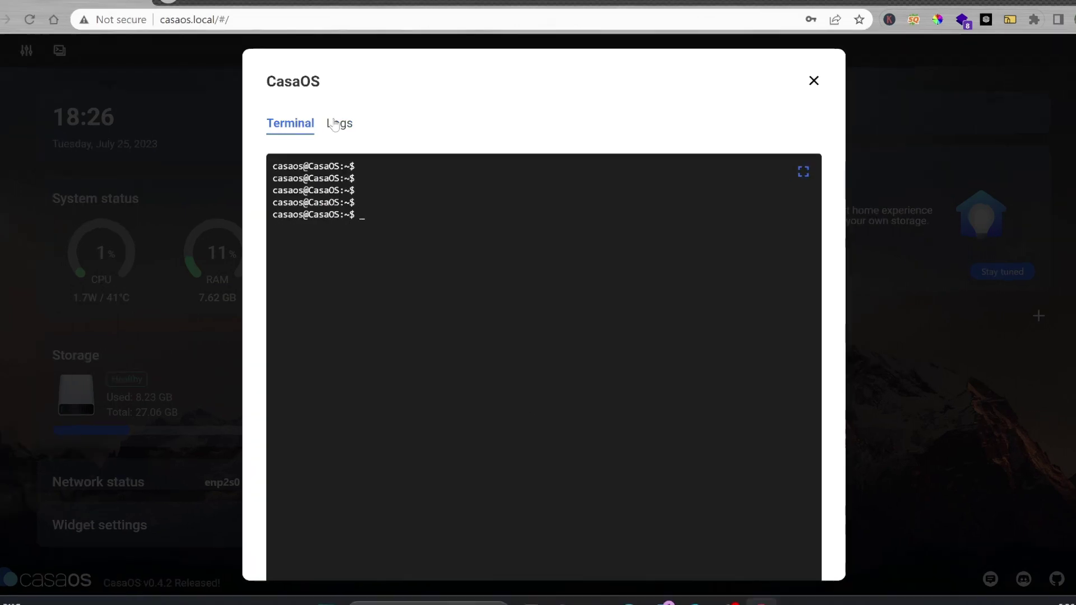
pyautogui.write('ls')
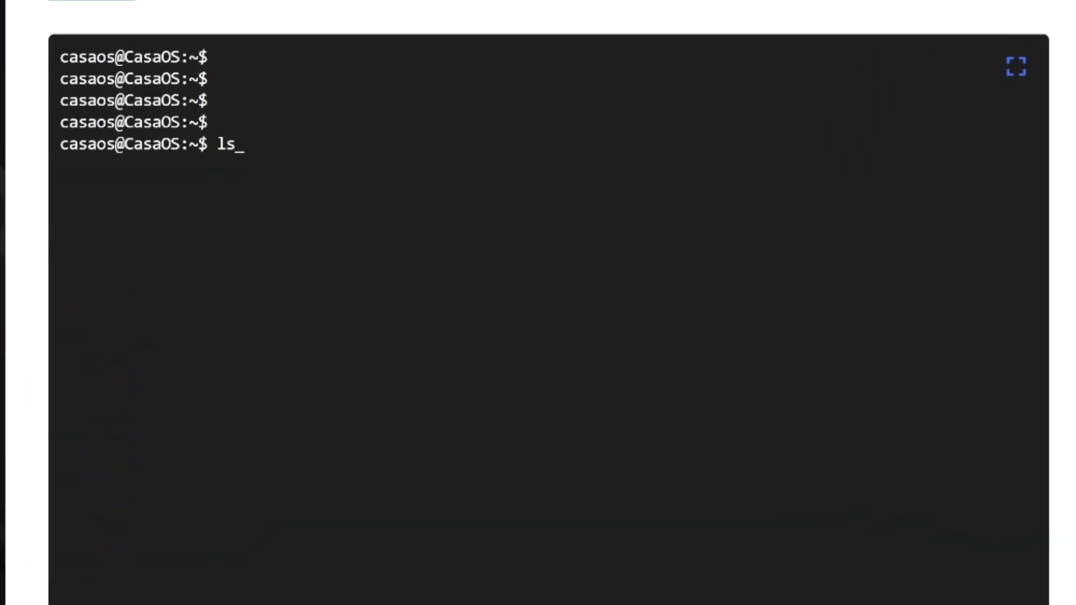
pyautogui.write('blk')
pyautogui.press('Return')
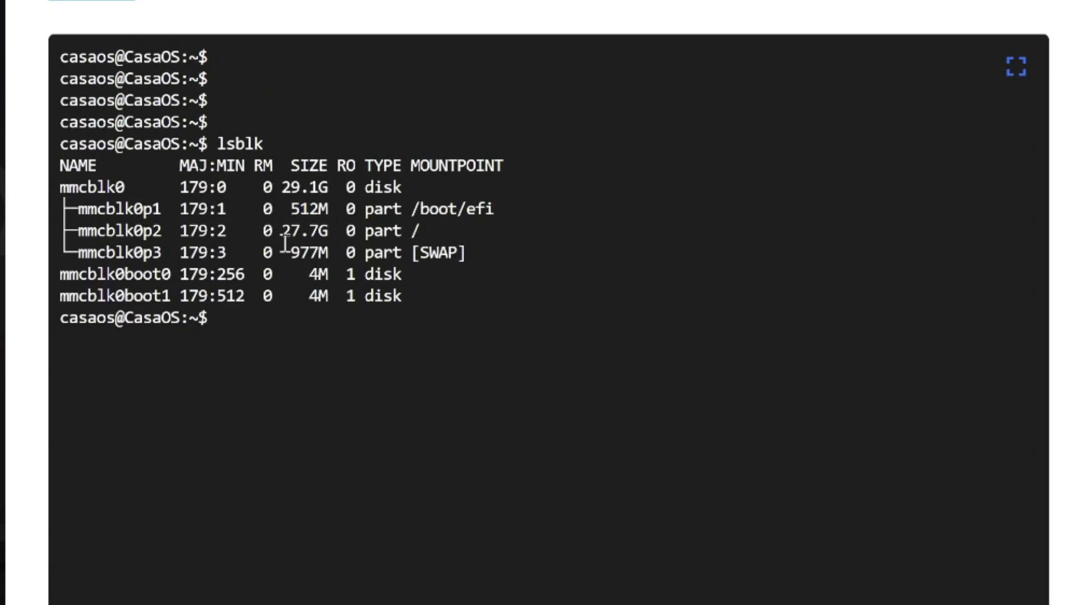
# End the terminal session with exit, close the terminal, and open Files
pyautogui.write('exit')
pyautogui.press('Return')
pyautogui.click(797, 92)
pyautogui.click(513, 401)
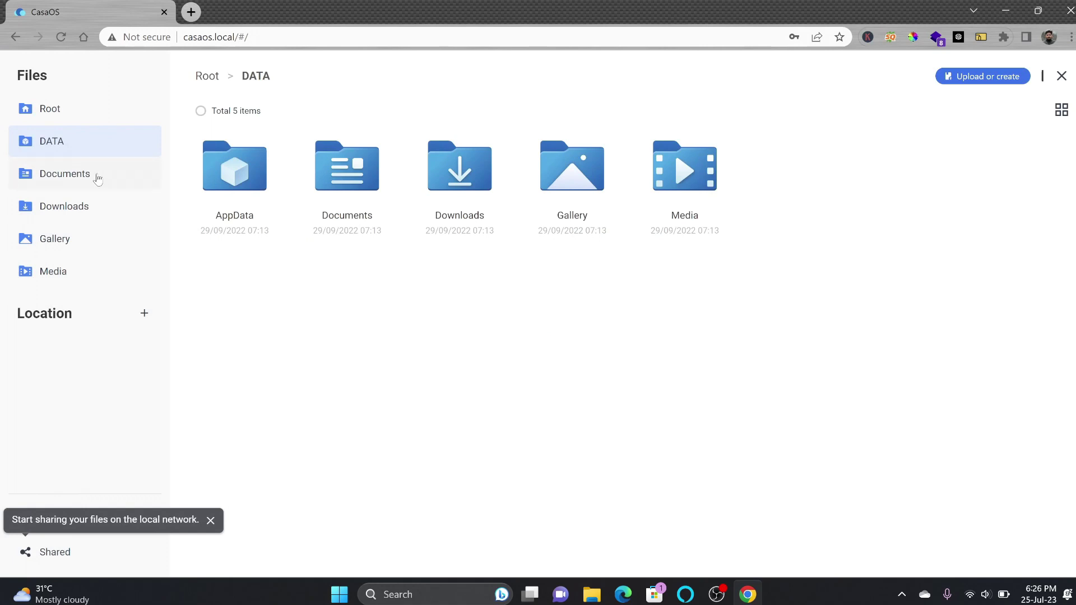
# Choose New local storage from the + beside Location in Files
pyautogui.click(143, 315)
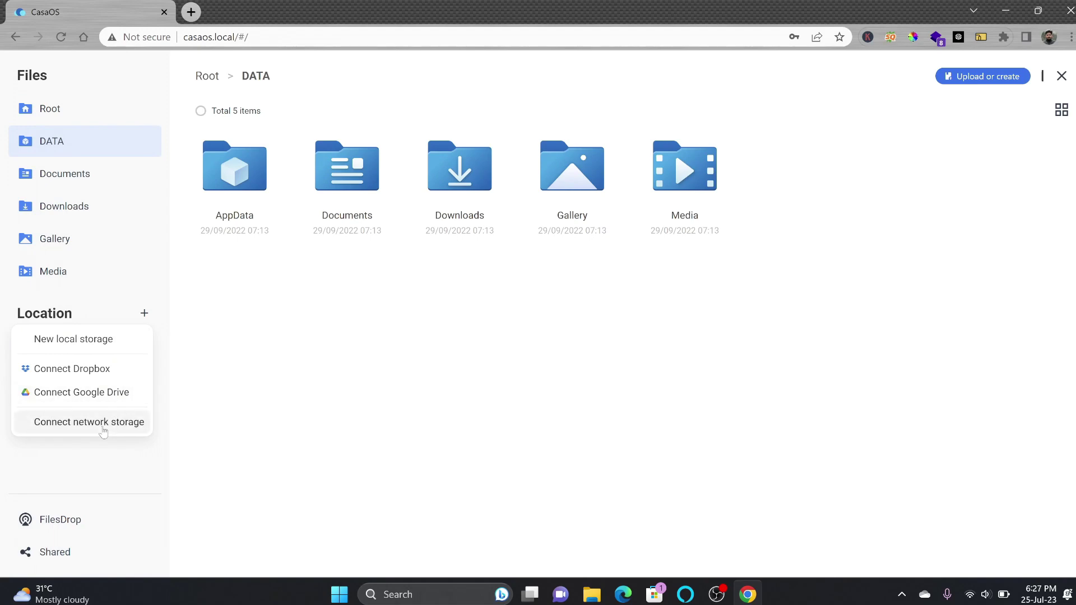
pyautogui.click(103, 346)
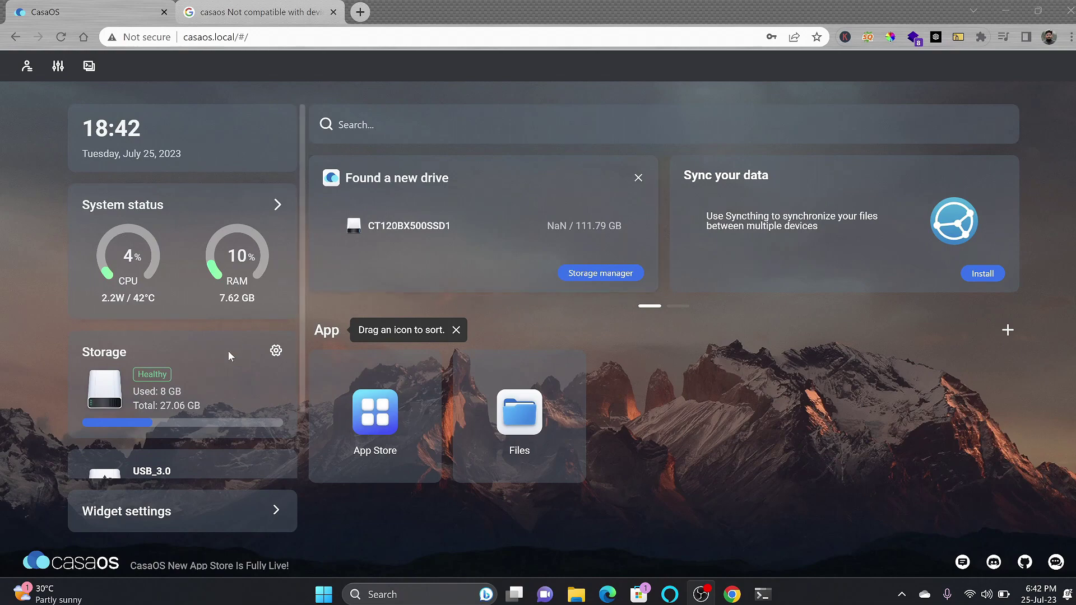
# Open Storage manager from the new-drive card and check the Drive and Storage tabs
pyautogui.scroll(-3, 225, 364)
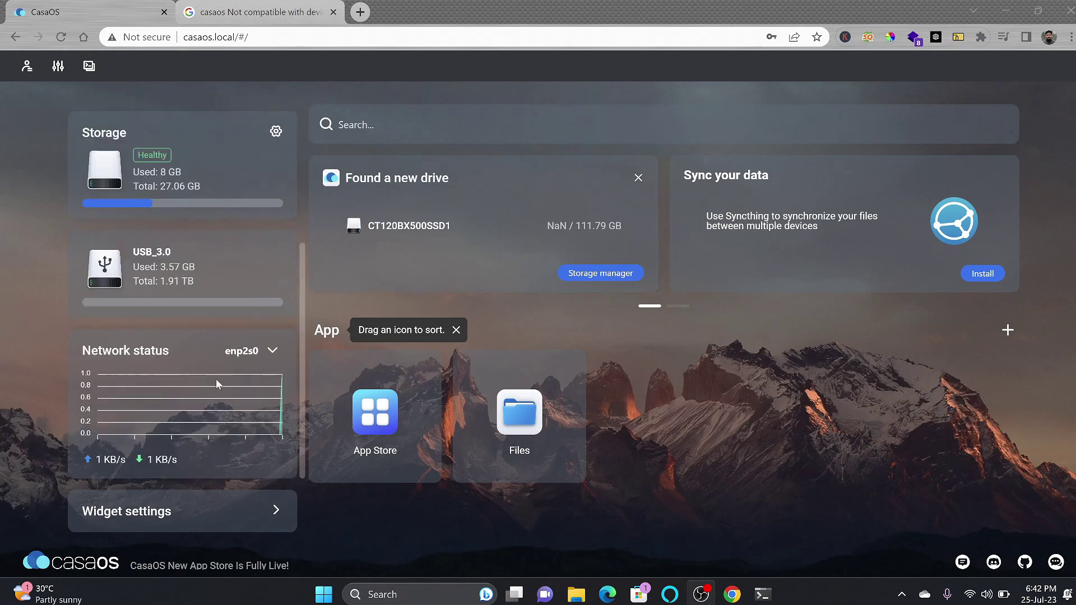
pyautogui.scroll(3, 168, 277)
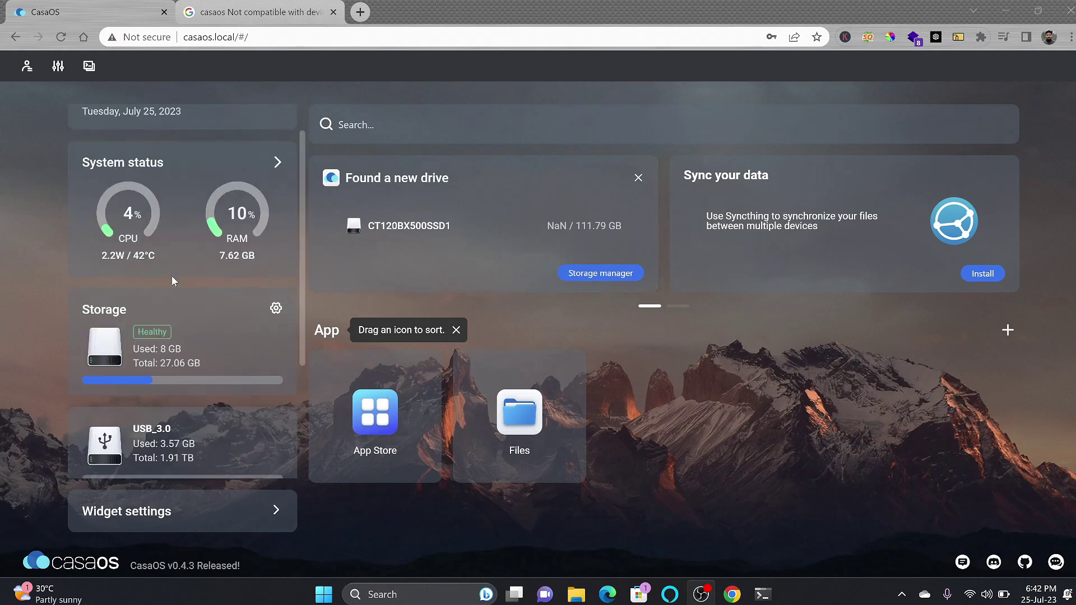
pyautogui.scroll(1, 172, 281)
pyautogui.click(600, 273)
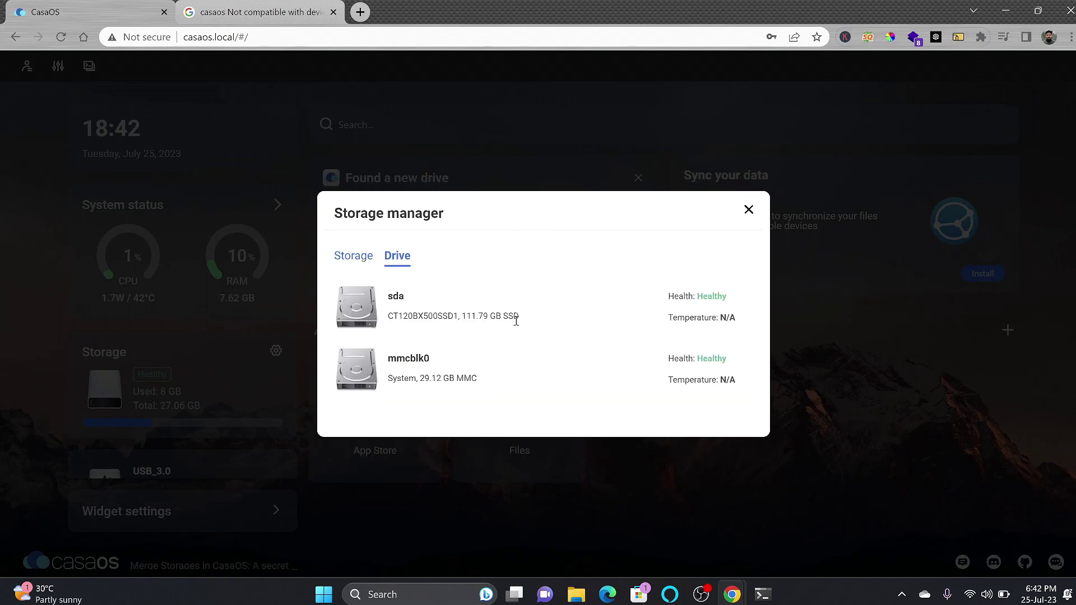
pyautogui.click(363, 259)
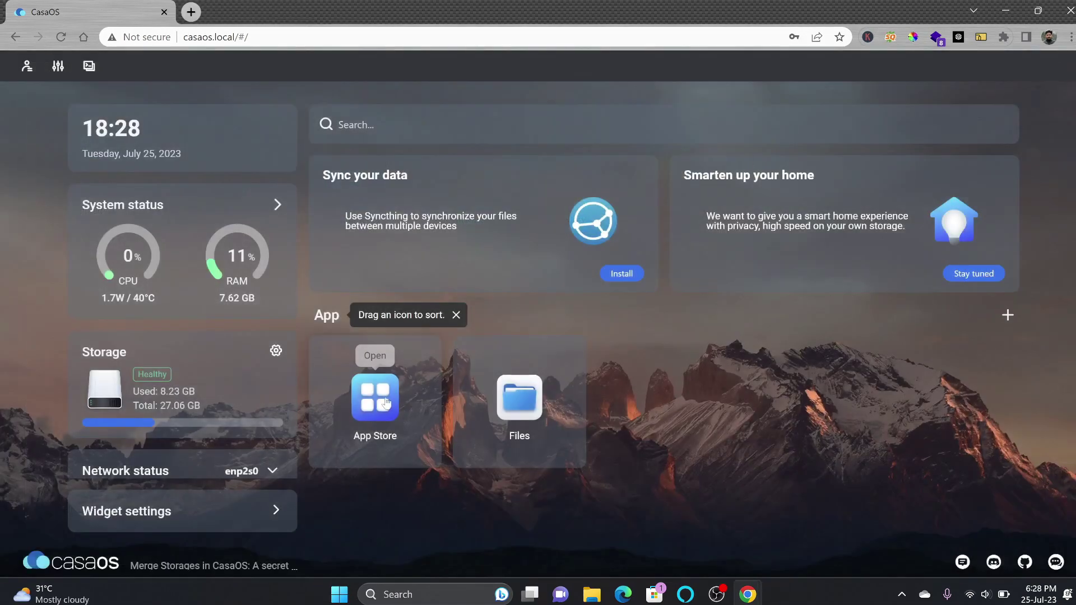
# Open the App Store's Custom install form and browse its Docker image fields
pyautogui.click(385, 401)
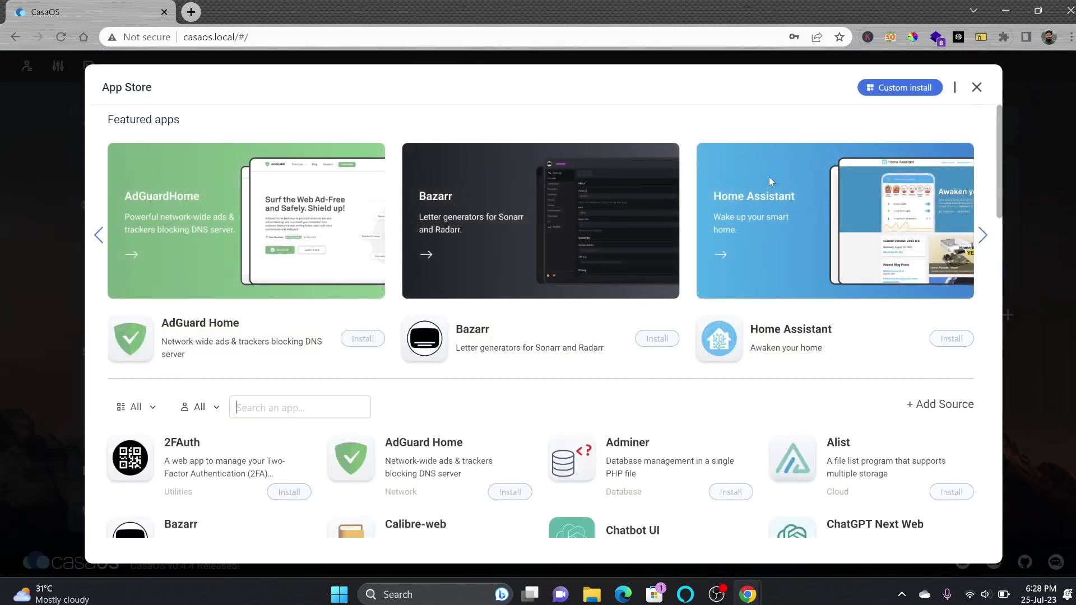
pyautogui.scroll(-15, 487, 264)
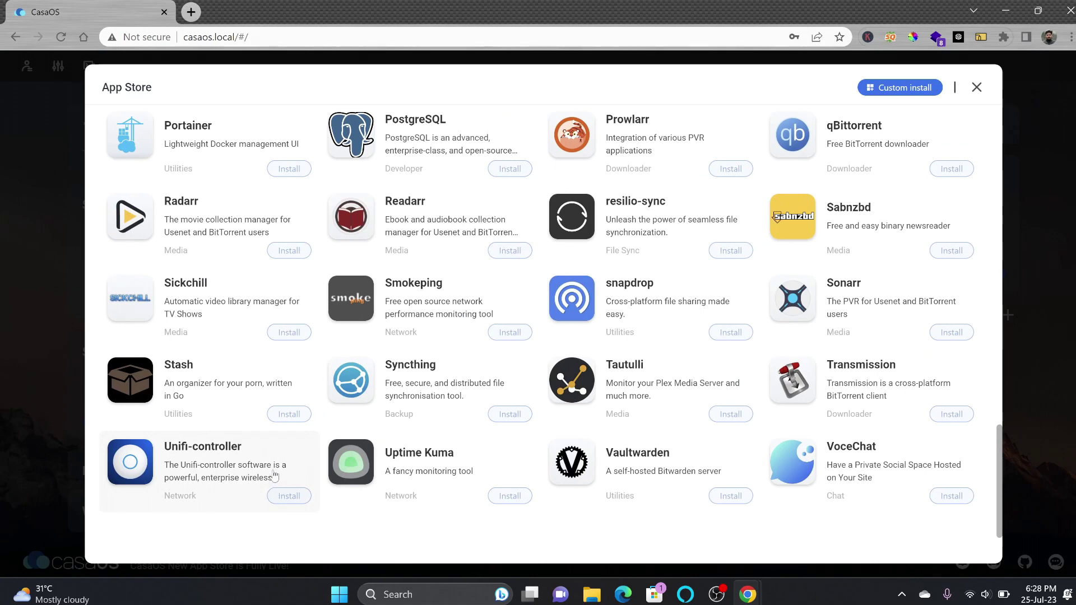
pyautogui.scroll(3, 275, 475)
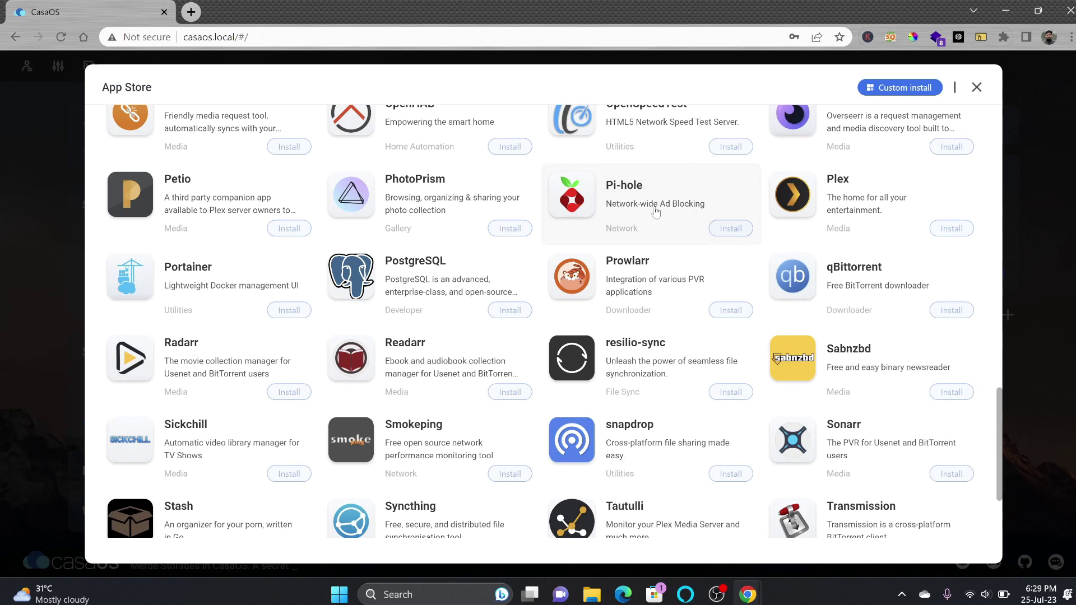
pyautogui.scroll(3, 656, 212)
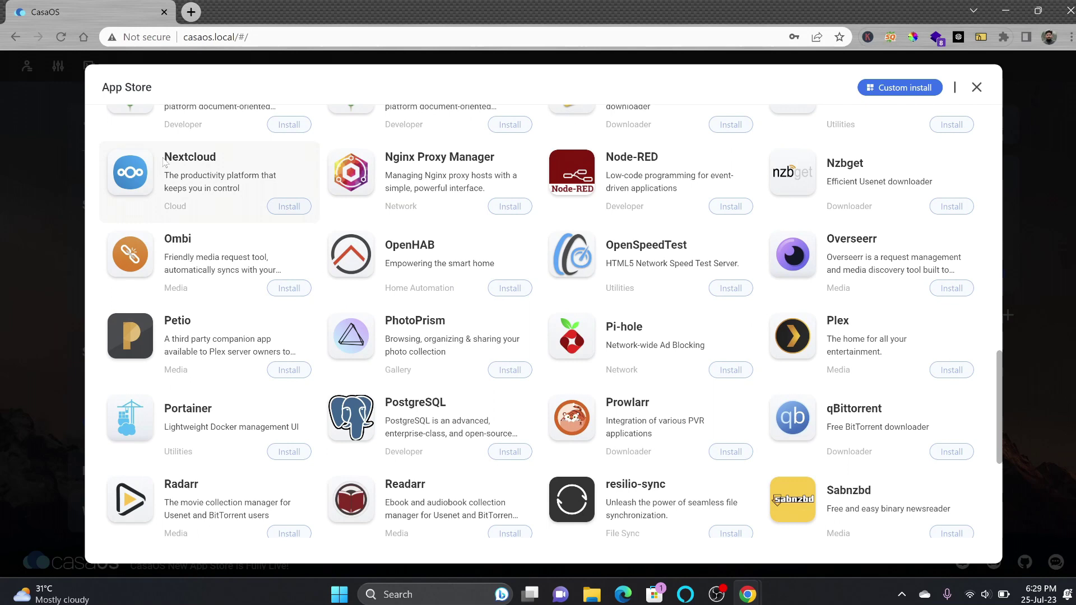
pyautogui.scroll(9, 269, 236)
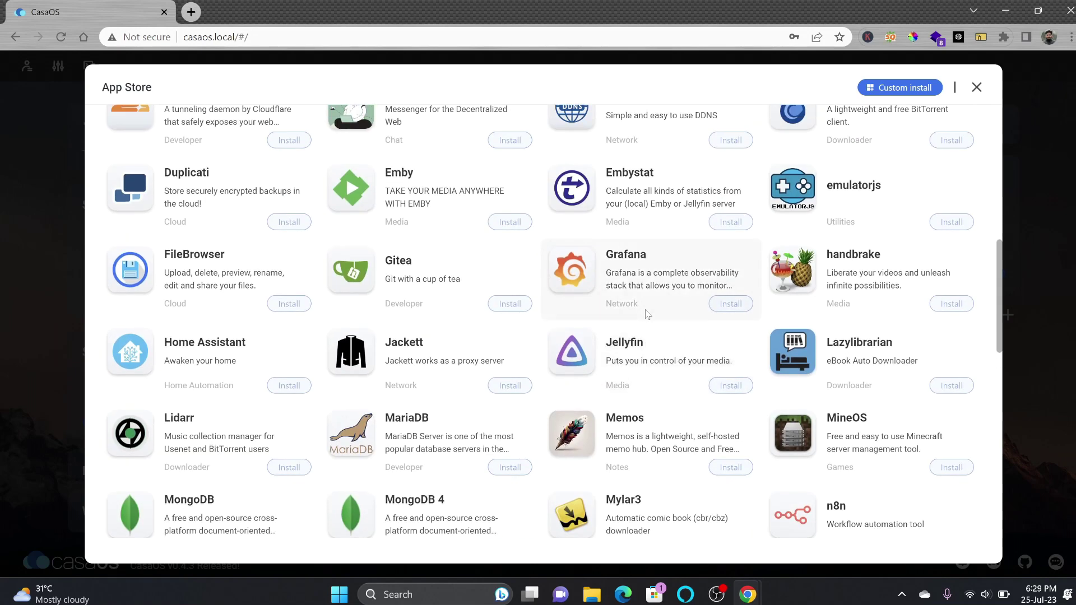
pyautogui.scroll(6, 221, 318)
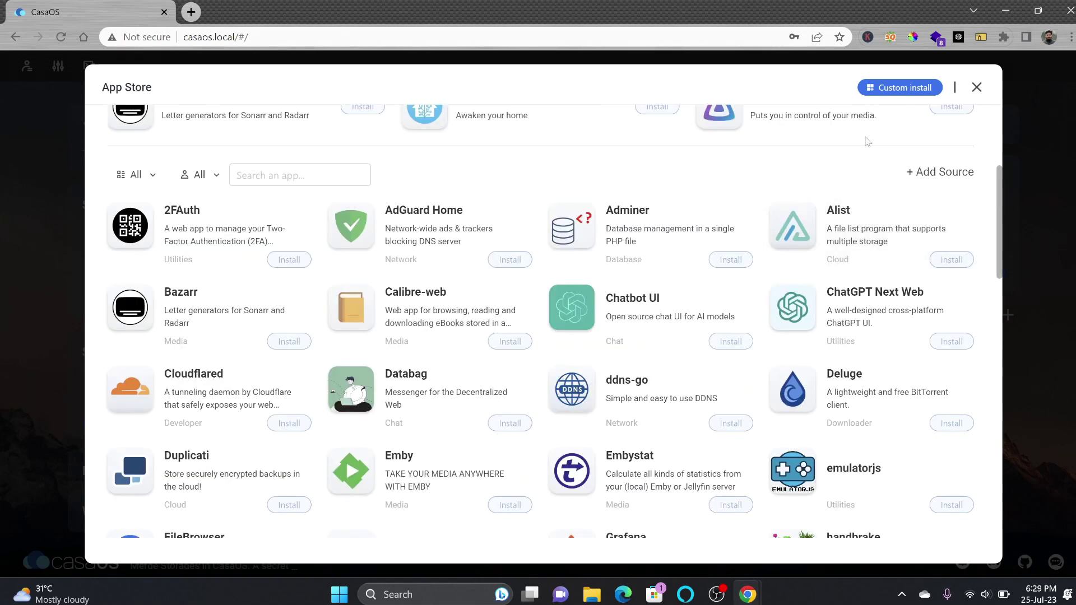
pyautogui.click(883, 89)
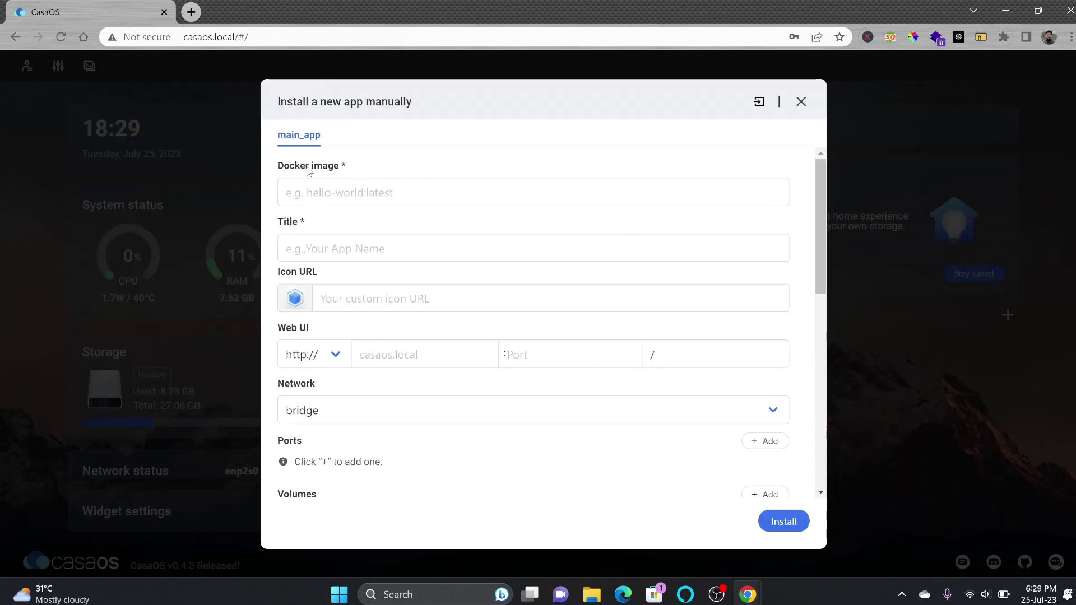
pyautogui.click(673, 177)
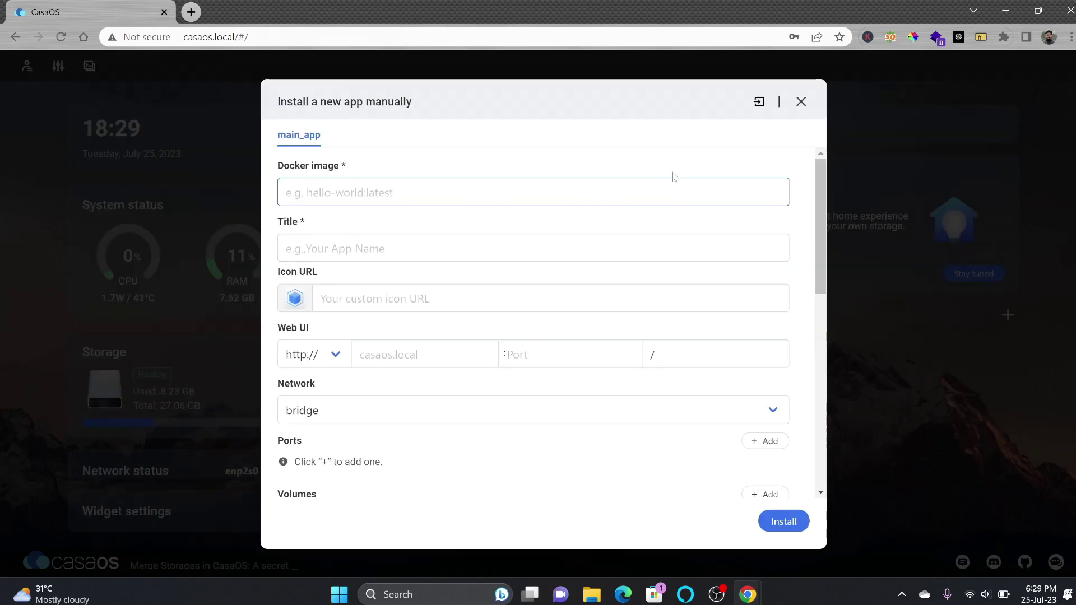
pyautogui.scroll(-5, 499, 246)
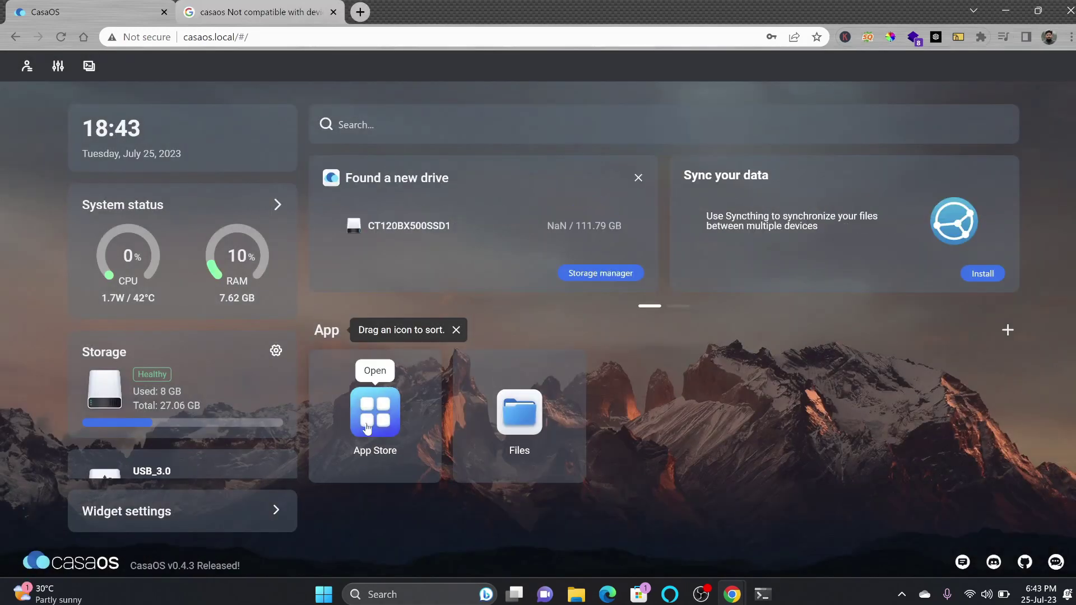
# Install Home Assistant from the App Store, letting it continue in the background
pyautogui.click(372, 403)
pyautogui.scroll(-4, 414, 337)
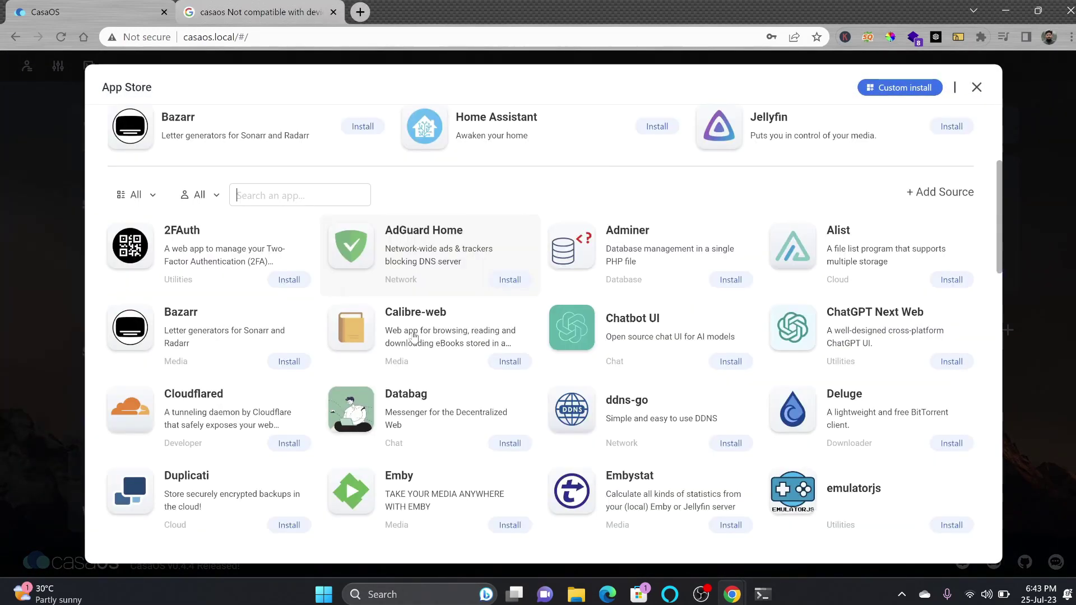
pyautogui.scroll(-4, 413, 337)
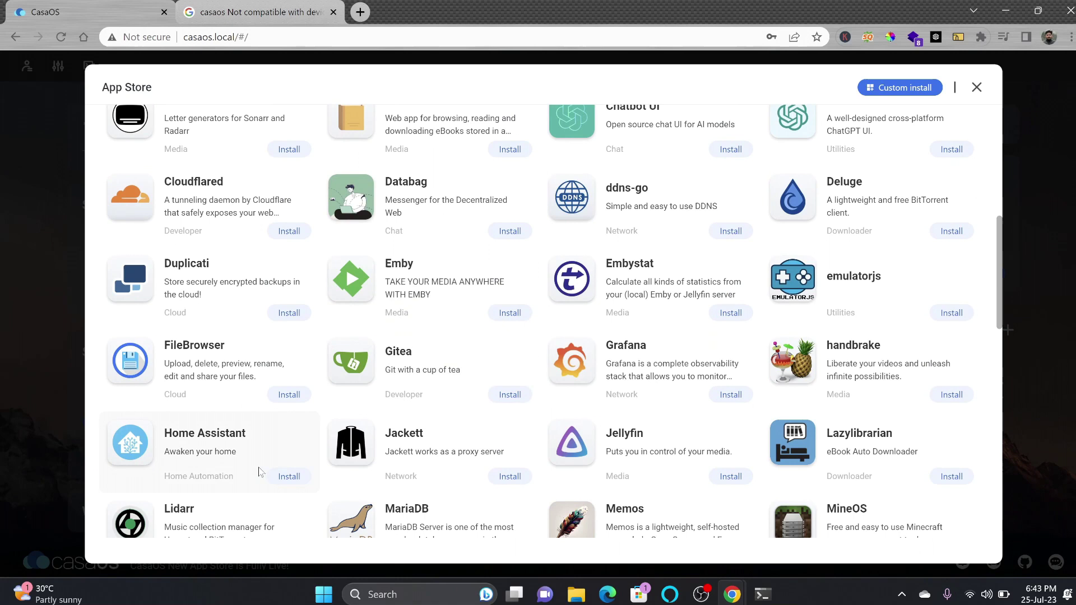
pyautogui.click(245, 454)
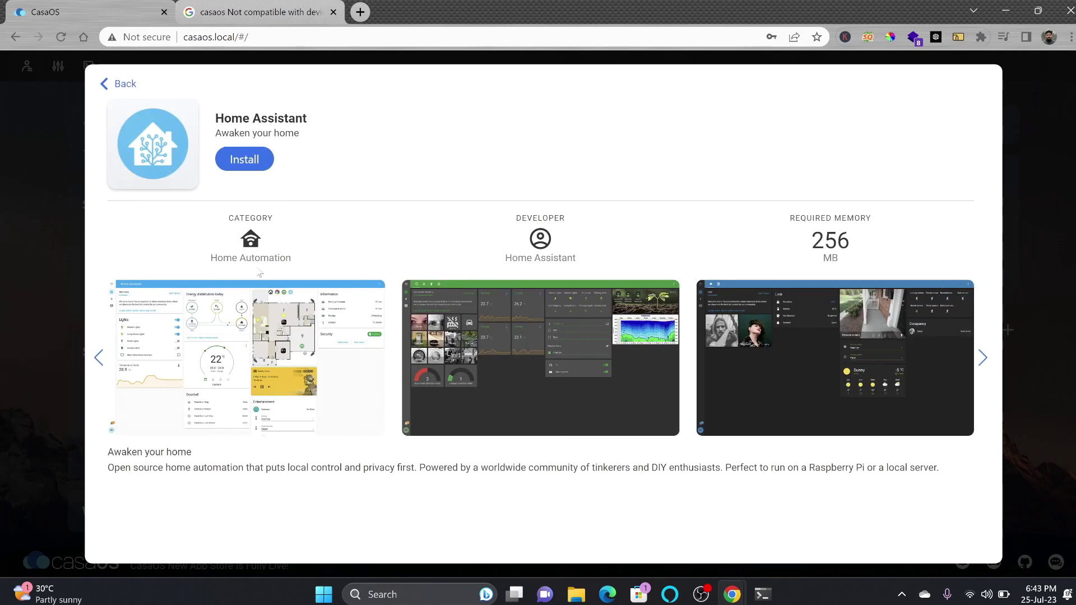
pyautogui.click(246, 161)
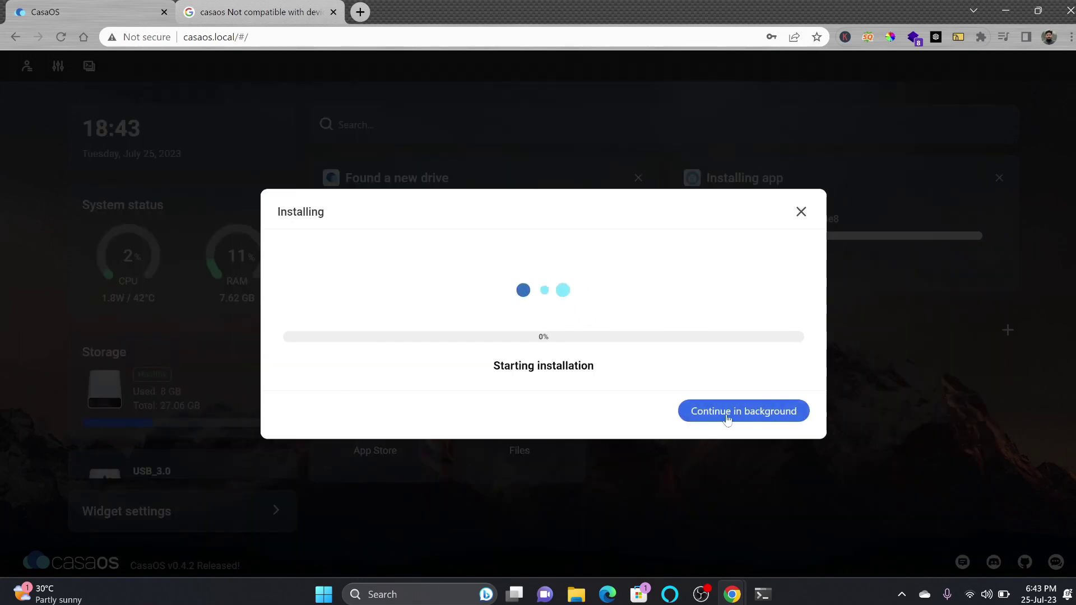
pyautogui.click(727, 415)
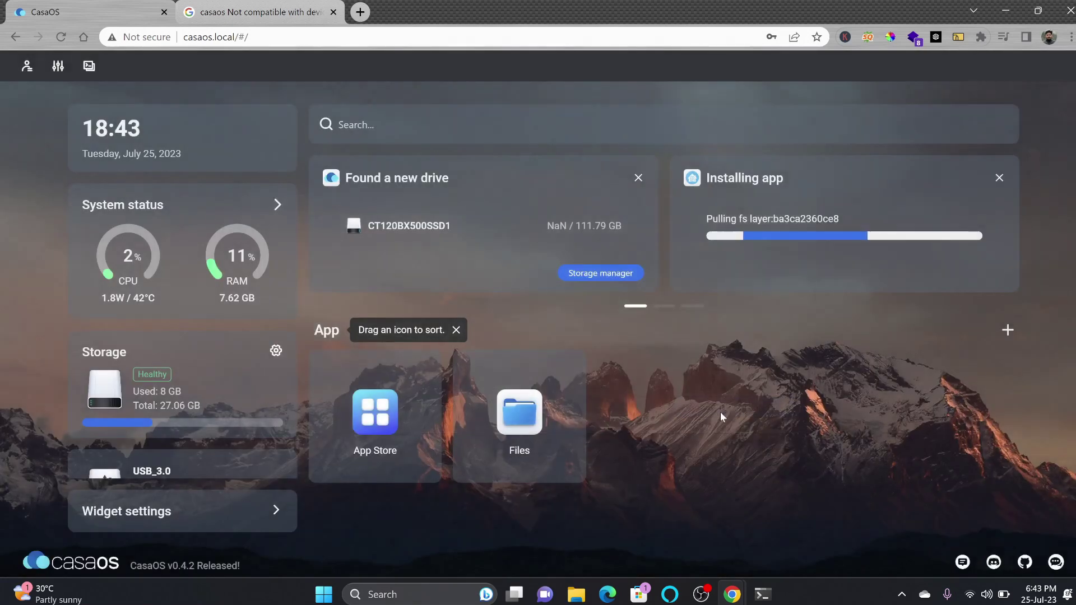
# Install Pi-hole from the App Store, dismissing the default password tip
pyautogui.click(374, 411)
pyautogui.click(289, 492)
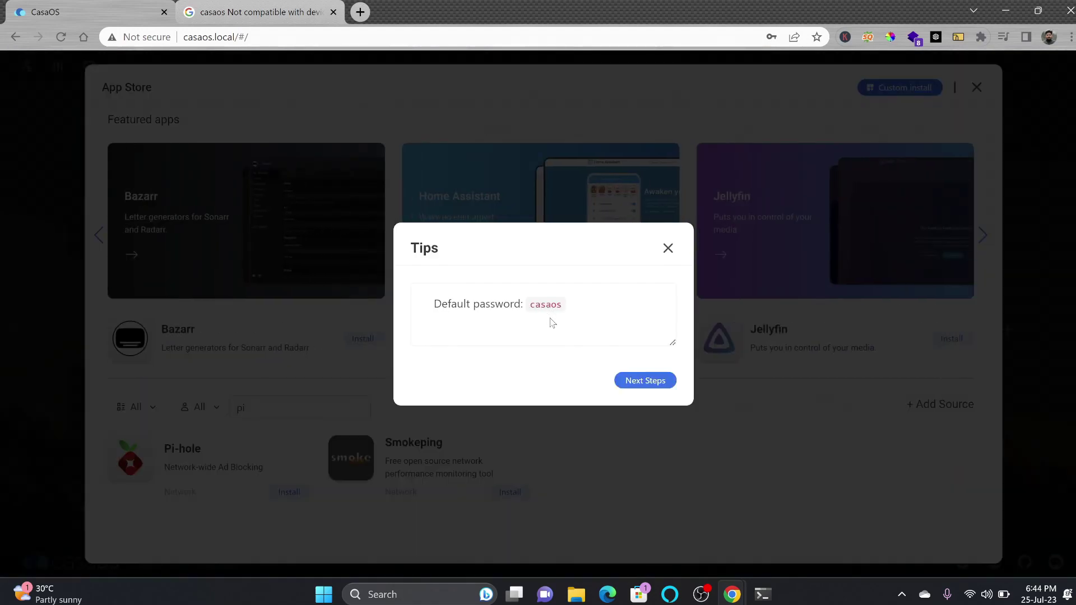
pyautogui.click(635, 384)
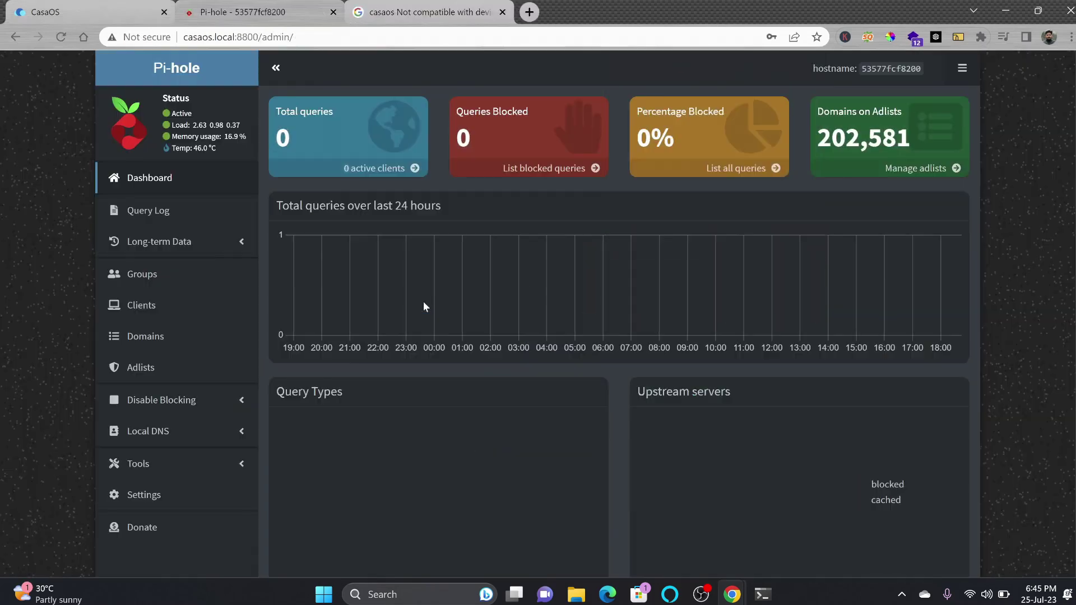
# Expand the Local DNS options in the Pi-hole admin sidebar
pyautogui.click(253, 117)
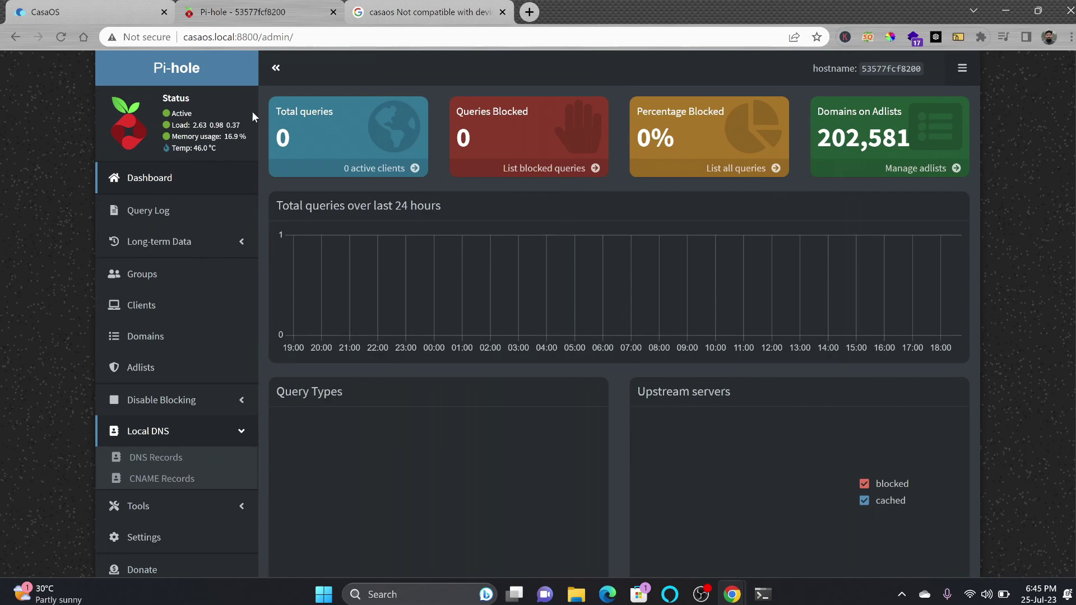
# Close Pi-hole and browse the app list in the CasaOS App Store
pyautogui.click(333, 12)
pyautogui.click(333, 11)
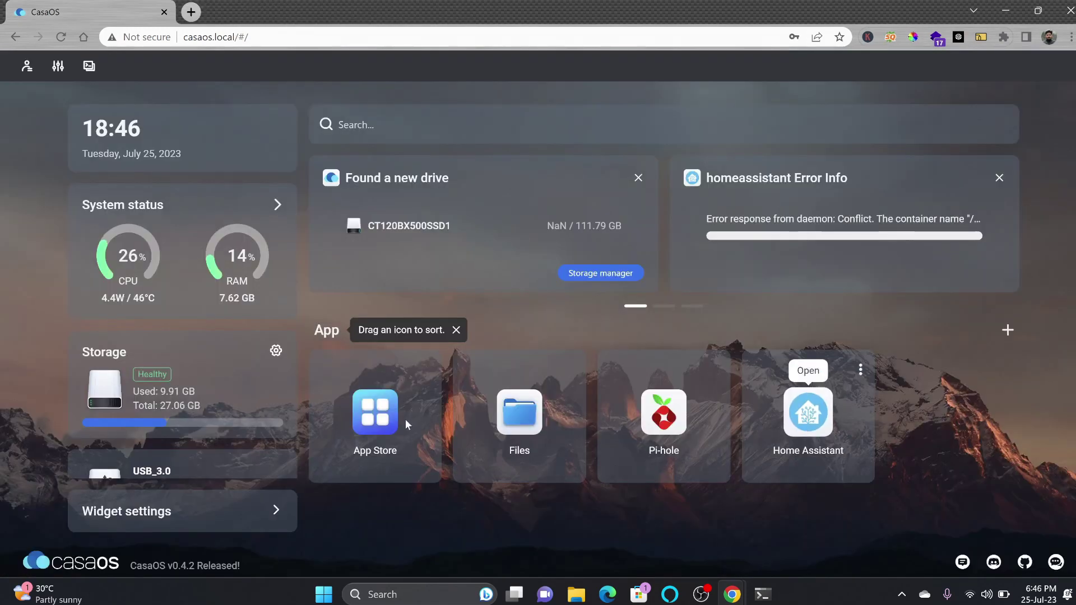
pyautogui.click(382, 418)
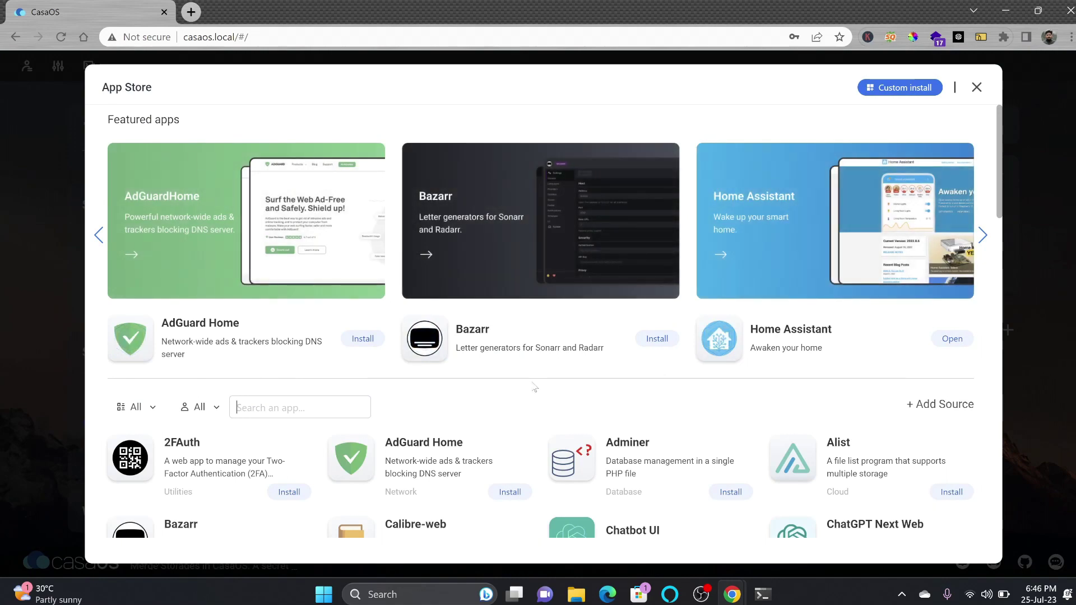
pyautogui.scroll(-10, 517, 383)
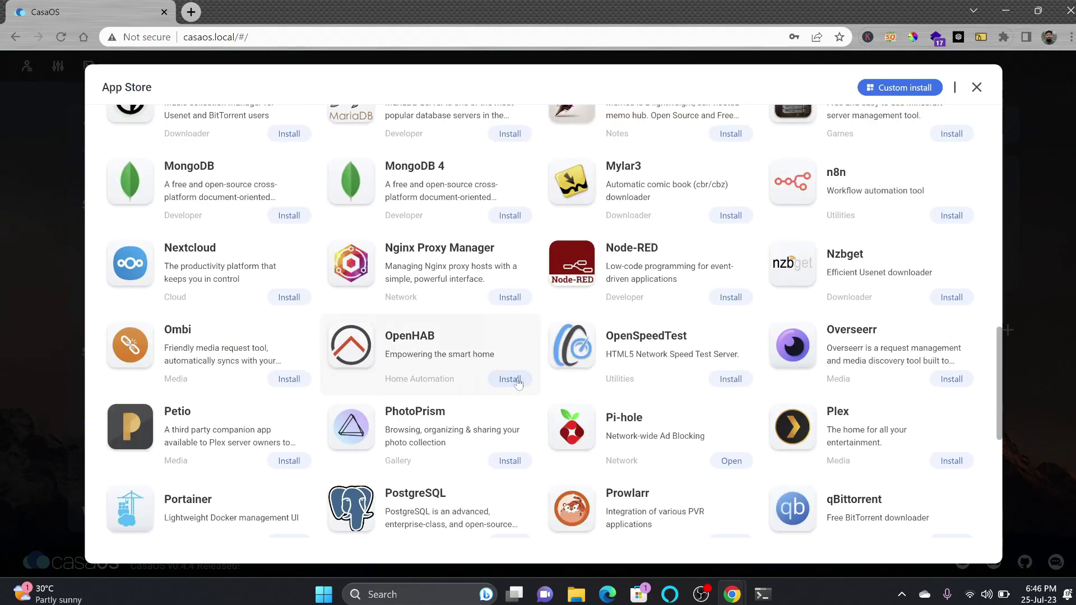
# Install Nginx Proxy Manager, then bring up the Cloudflared app's details page
pyautogui.click(509, 298)
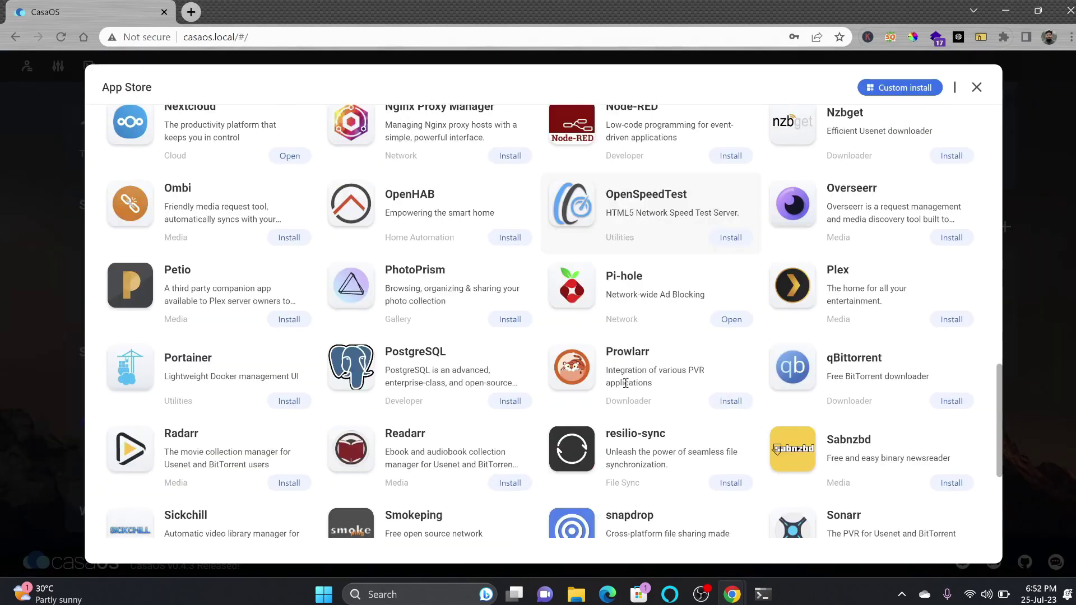
pyautogui.scroll(-1, 626, 388)
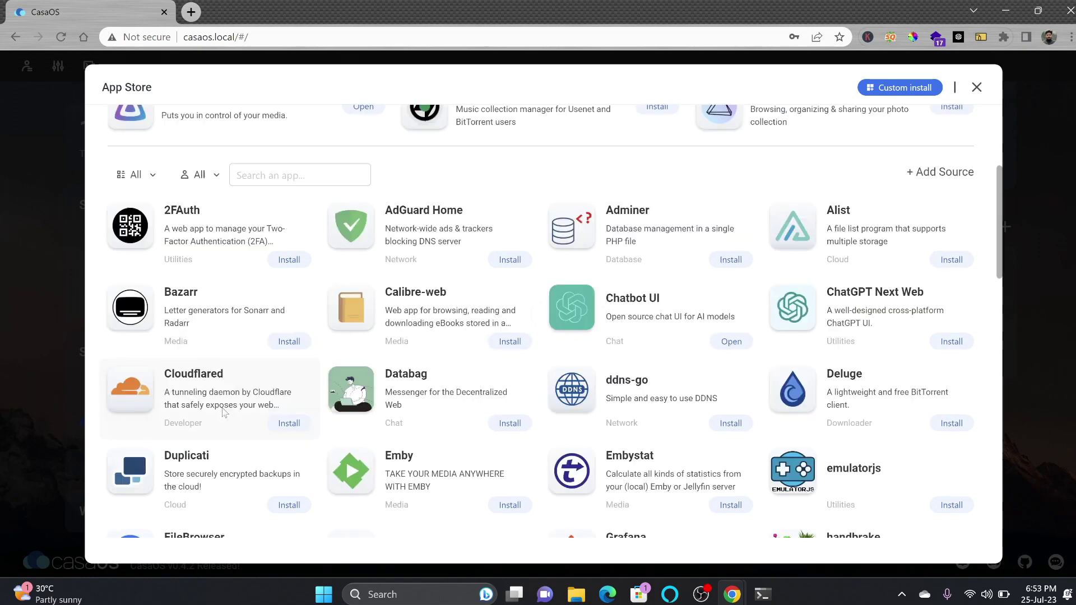
pyautogui.click(261, 415)
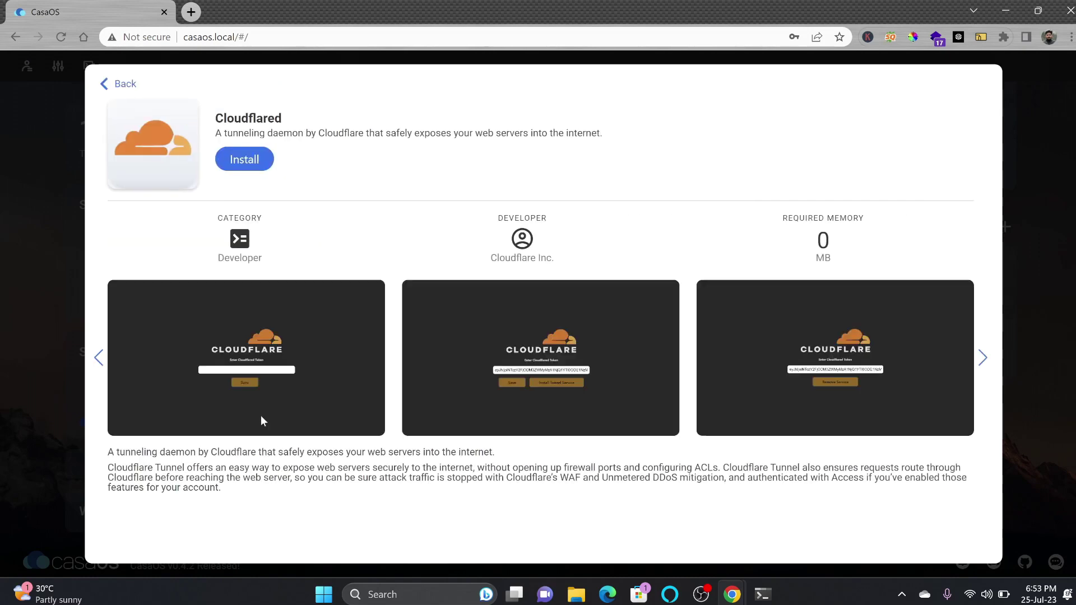
# Install Cloudflared from its App Store details page
pyautogui.click(254, 160)
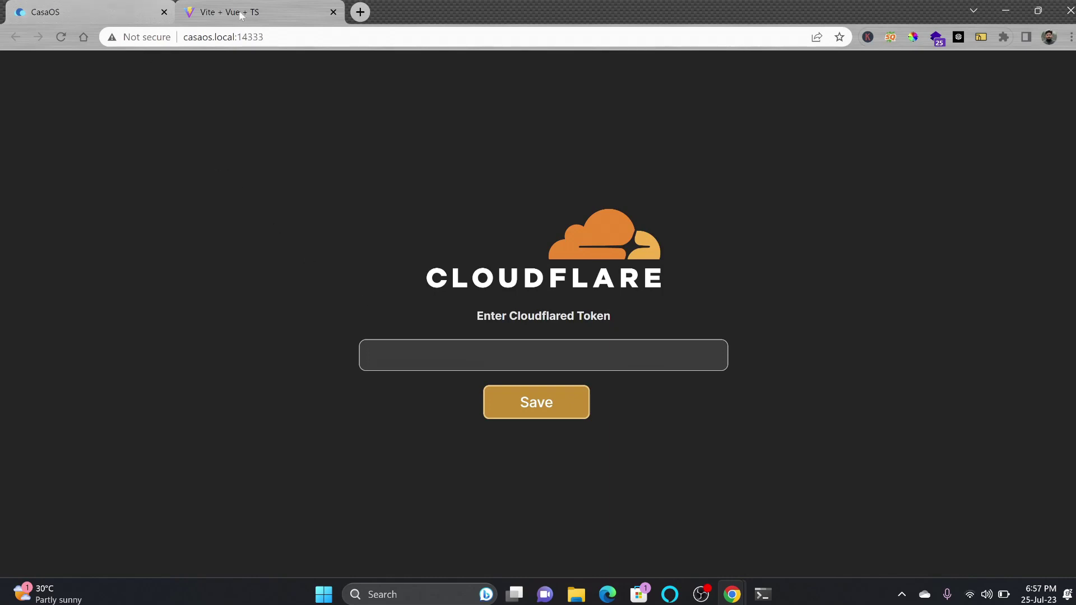
# Close the Cloudflared token page, dismiss Nextcloud's welcome screen, and let an installation continue in background
pyautogui.click(333, 12)
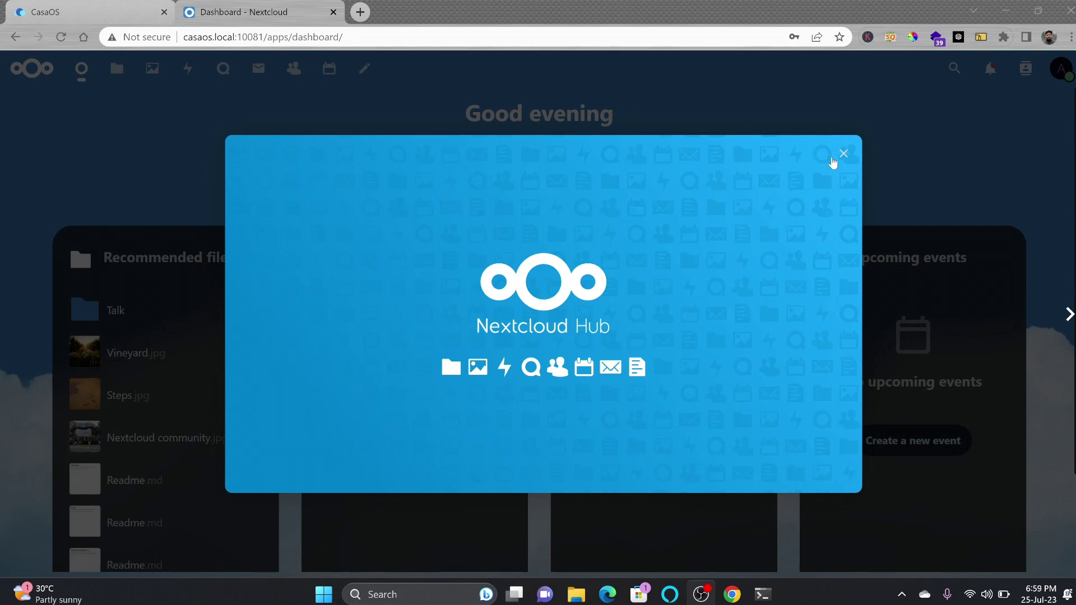
pyautogui.click(842, 153)
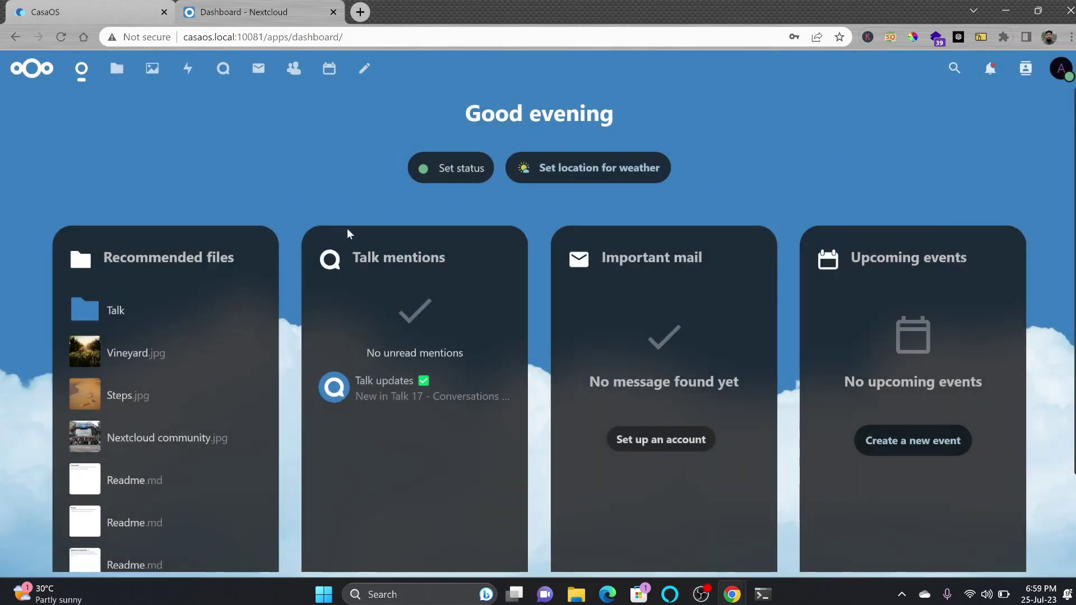
pyautogui.scroll(-1, 307, 250)
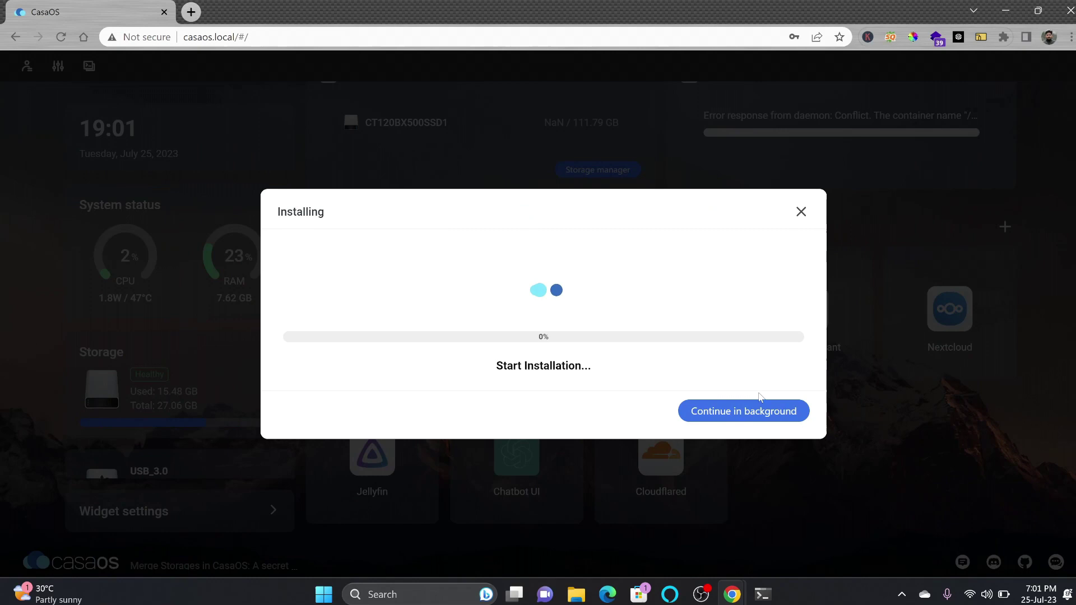
pyautogui.click(751, 412)
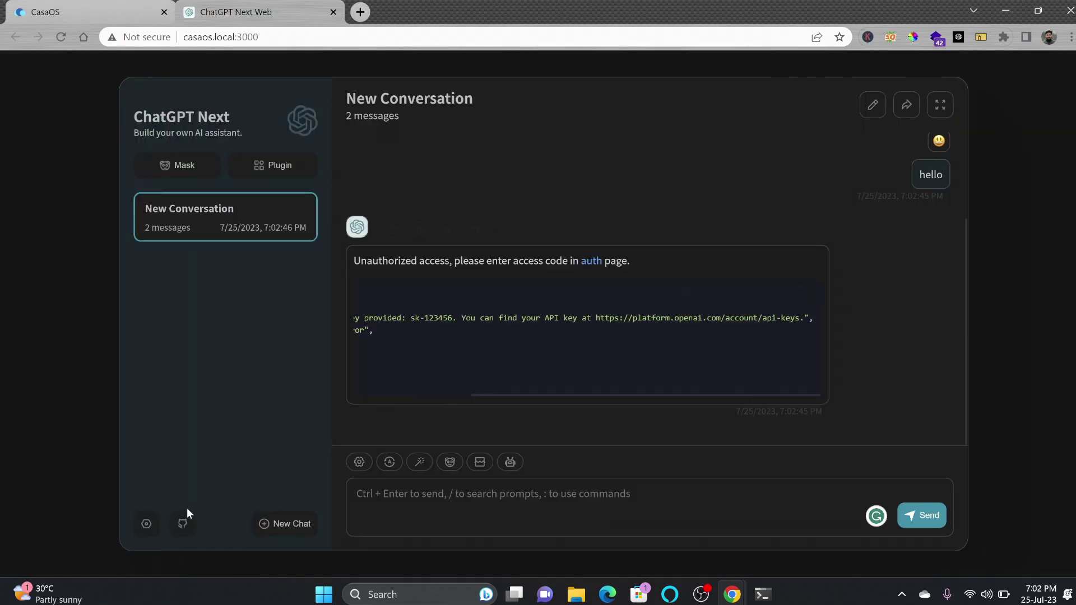
# In ChatGPT Next Web settings, view the API Key field and the available models list
pyautogui.click(146, 523)
pyautogui.click(826, 315)
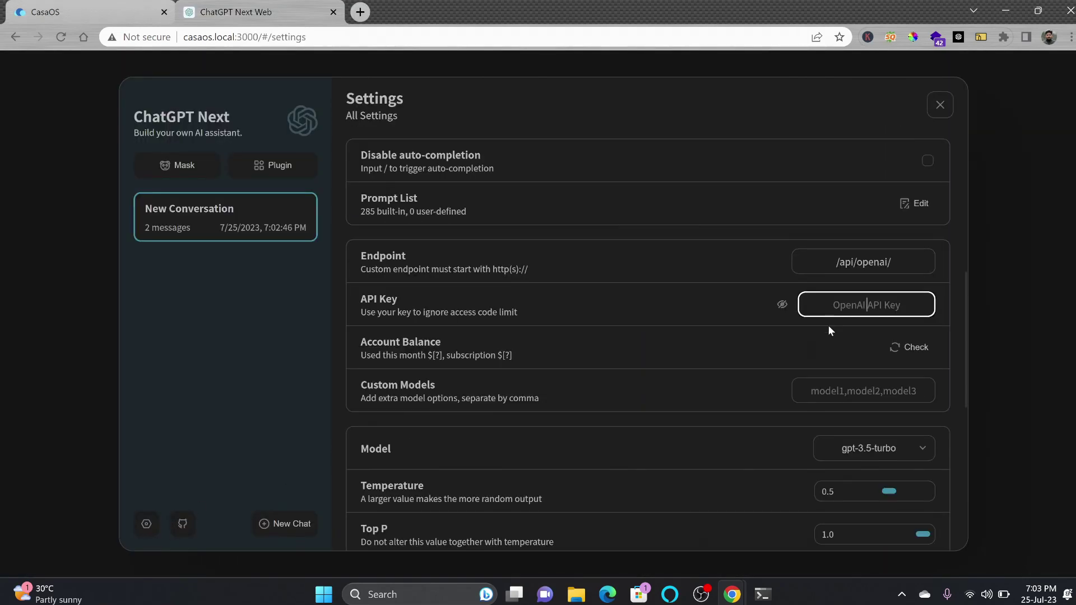
pyautogui.click(886, 450)
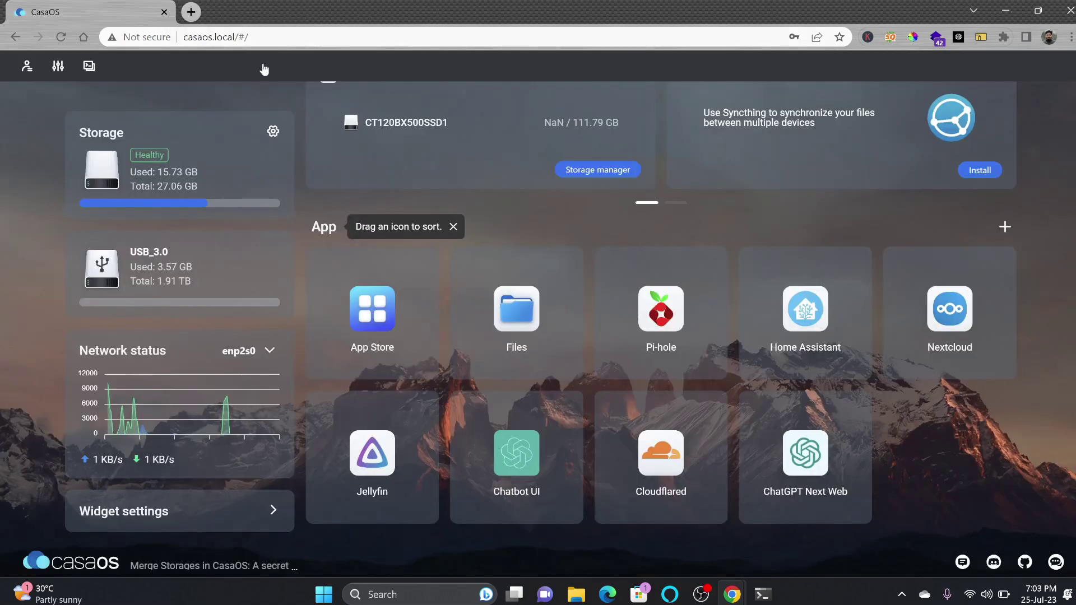